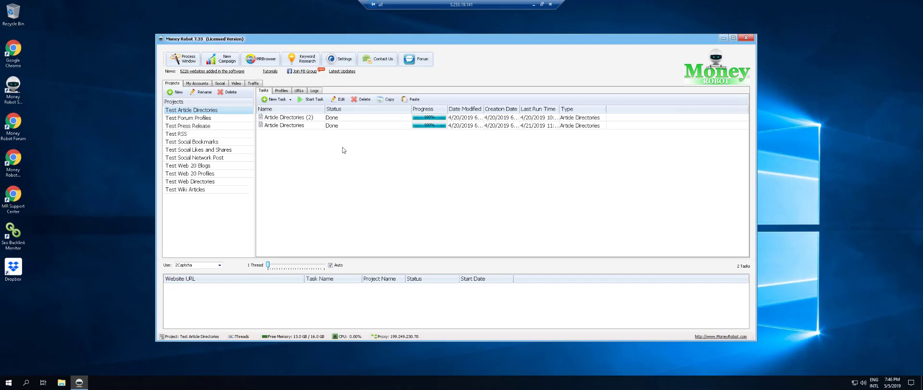
Step: Start a new tiered SEO campaign, showing Campaign-1 with the 1 > 3 > 12 strategy diagram
click(227, 62)
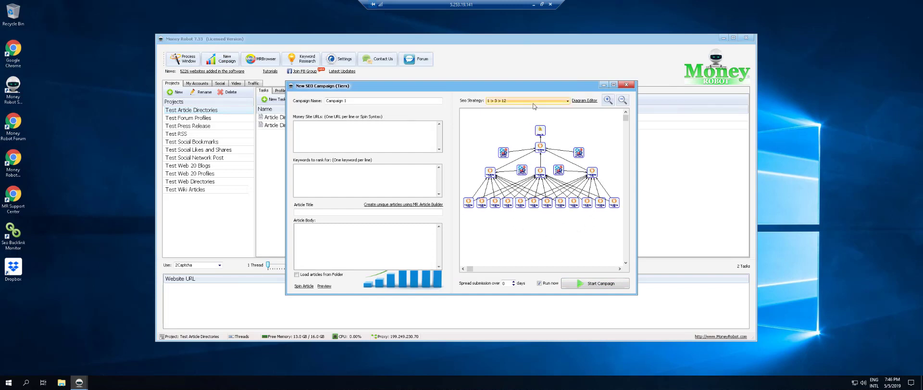
Step: Open the Diagram Creator loaded with the 1 > 3 > 12 diagram
click(582, 101)
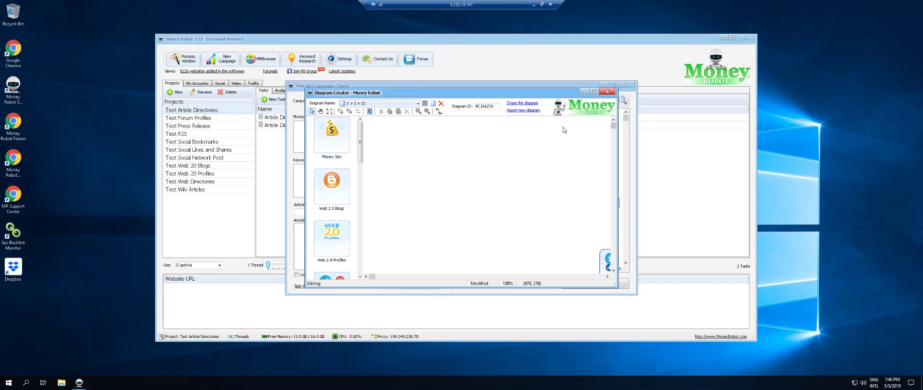
Step: Load the 1 > 3> 12 + Social Bookmarks diagram in the Diagram Creator
click(594, 92)
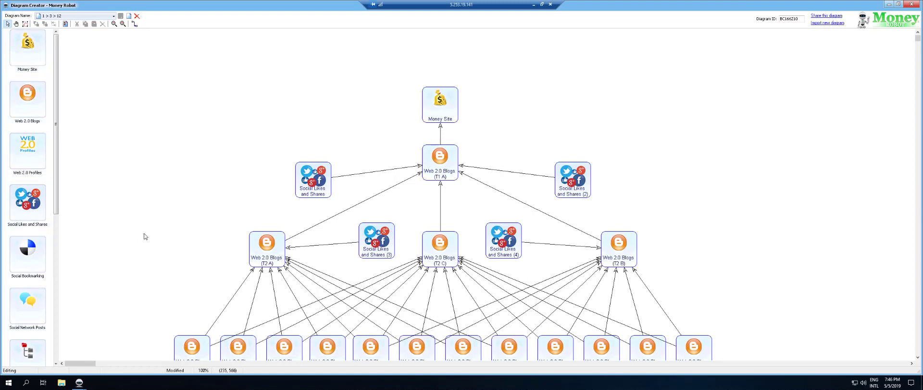
click(899, 5)
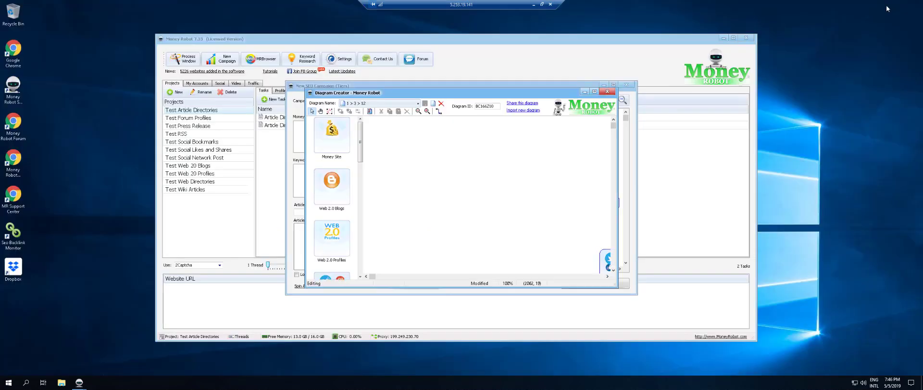
click(391, 102)
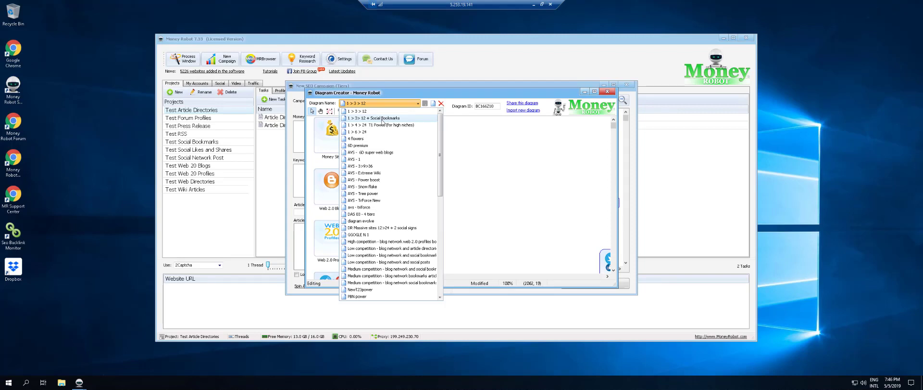
click(382, 118)
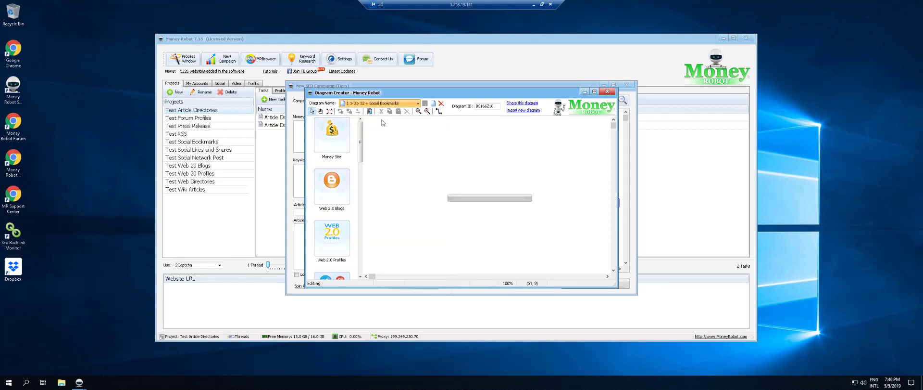
Step: Maximize the Diagram Creator and load the 1 > 6 > 24 diagram
click(595, 92)
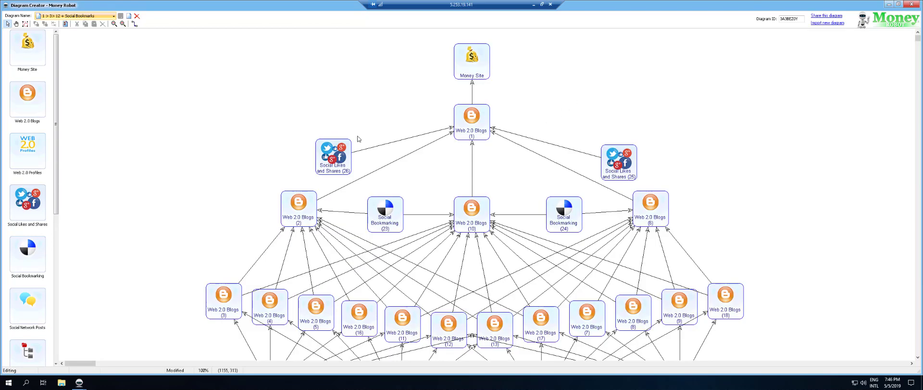
click(92, 17)
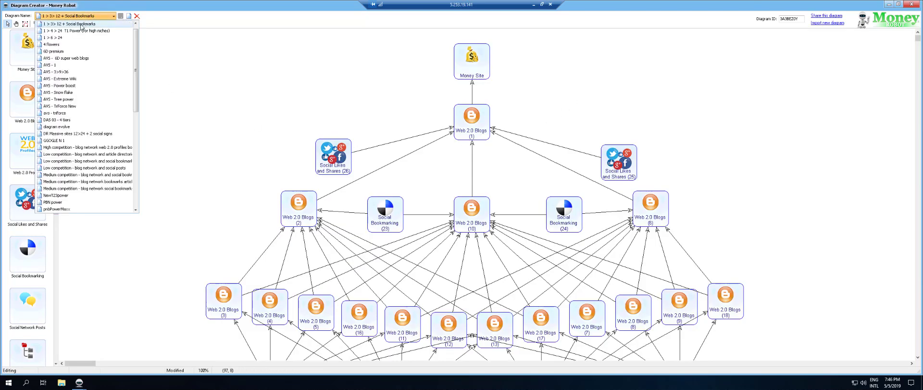
click(57, 38)
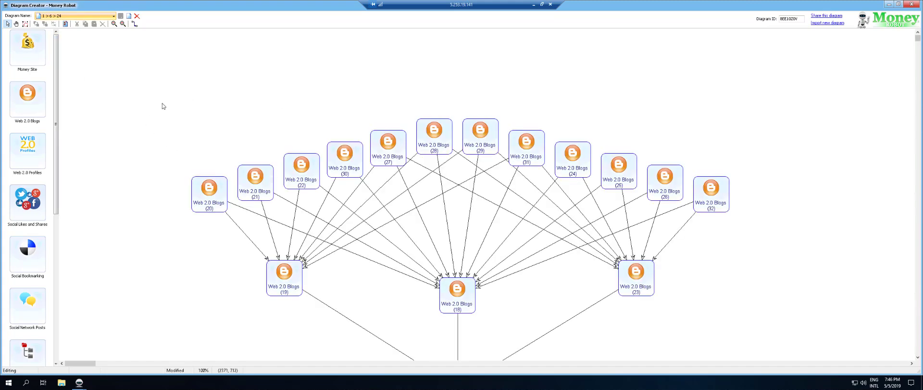
Step: Load the NewT23power diagram, scroll across its canvas, then restore the window size
click(67, 16)
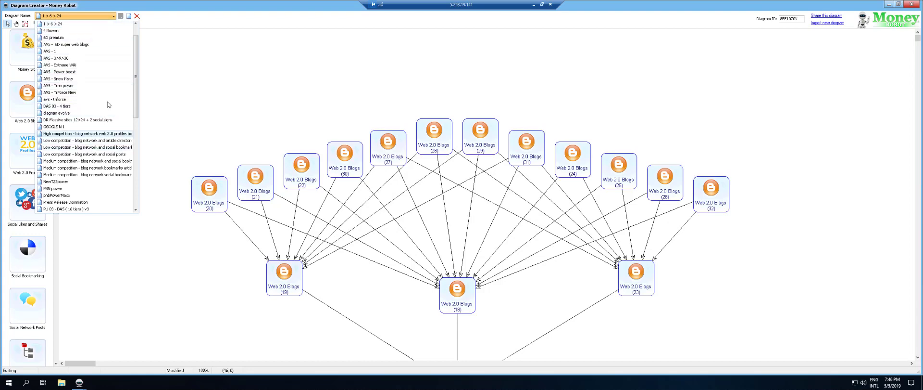
drag(137, 85, 137, 106)
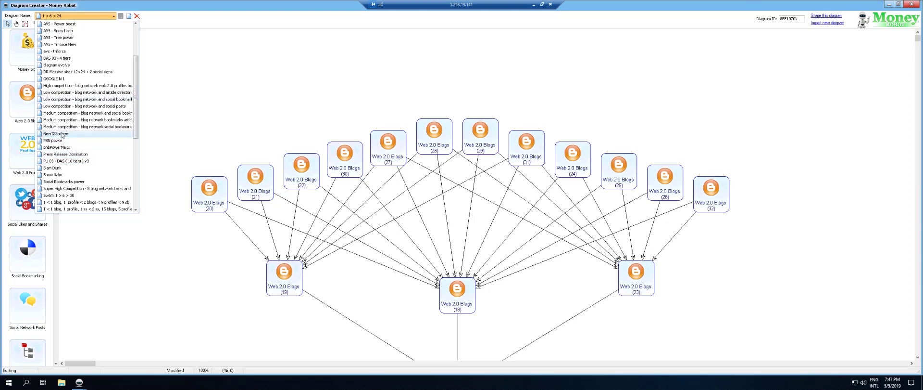
click(62, 134)
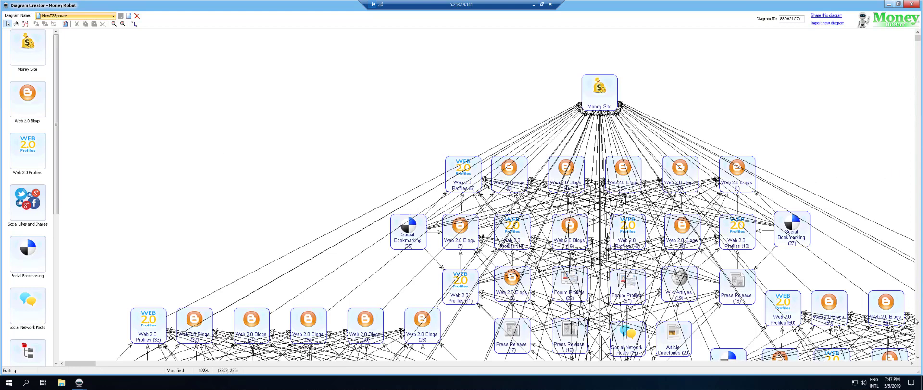
click(918, 358)
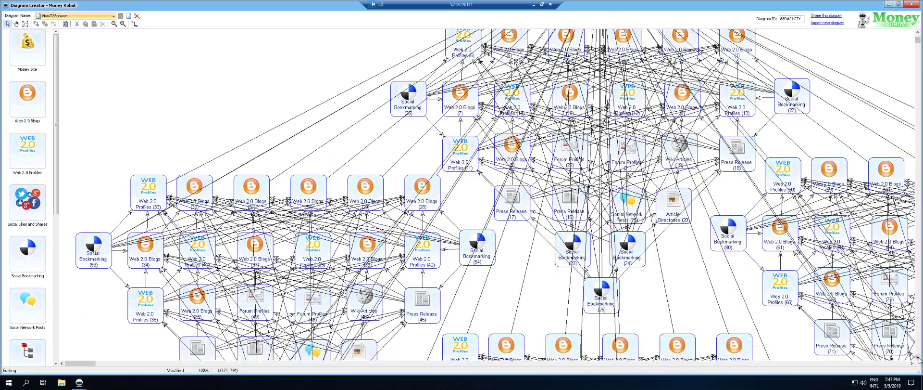
drag(918, 358, 919, 357)
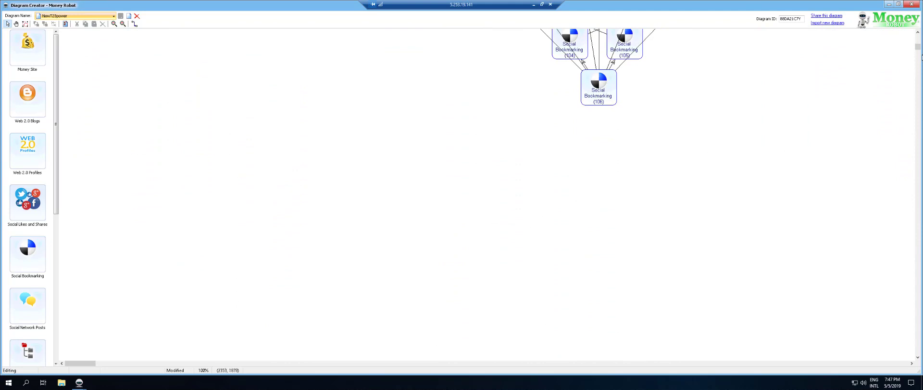
drag(918, 47, 918, 37)
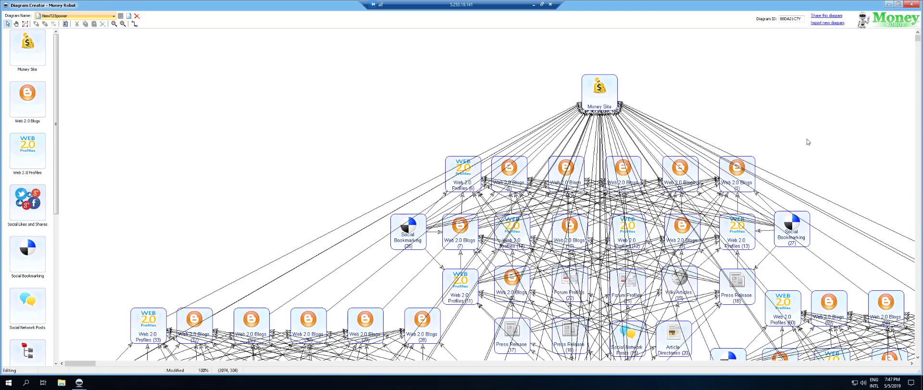
click(899, 4)
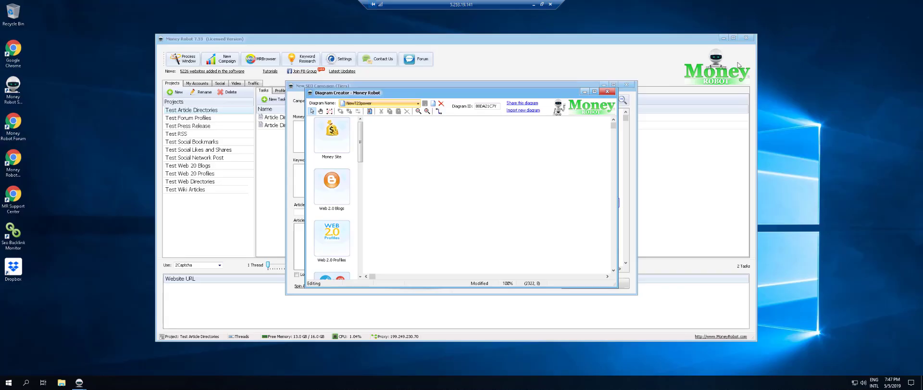
Step: Close the Diagram Creator and campaign dialog, then start a fresh campaign's Diagram Editor
click(608, 91)
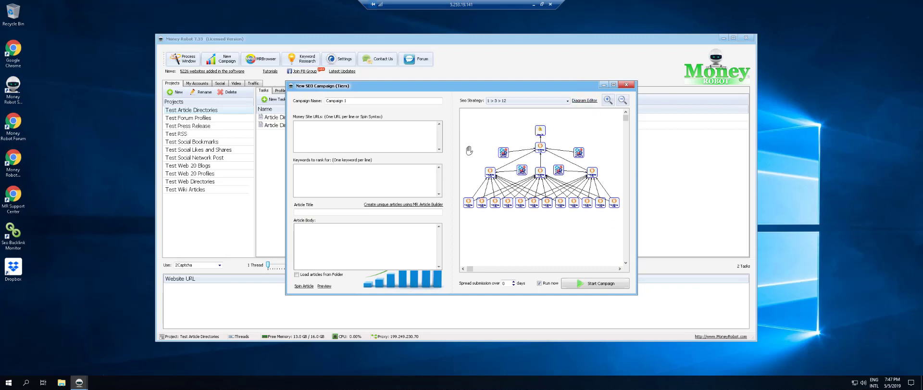
click(627, 85)
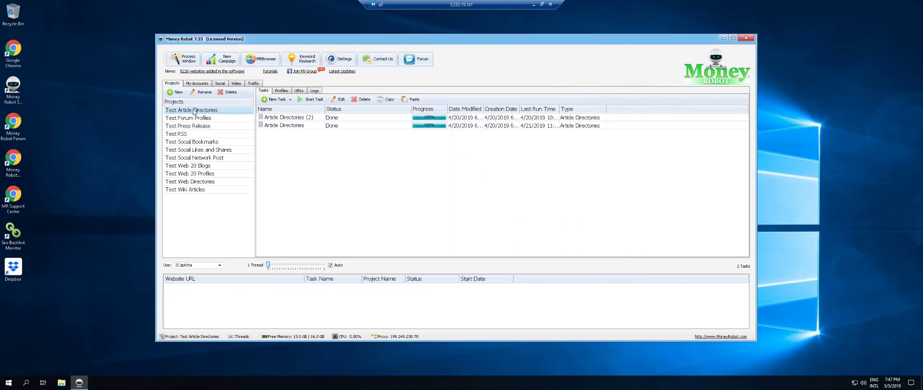
click(228, 63)
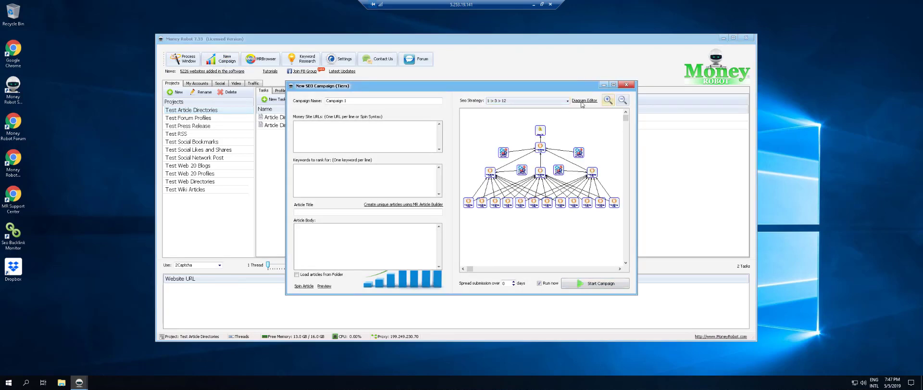
click(582, 101)
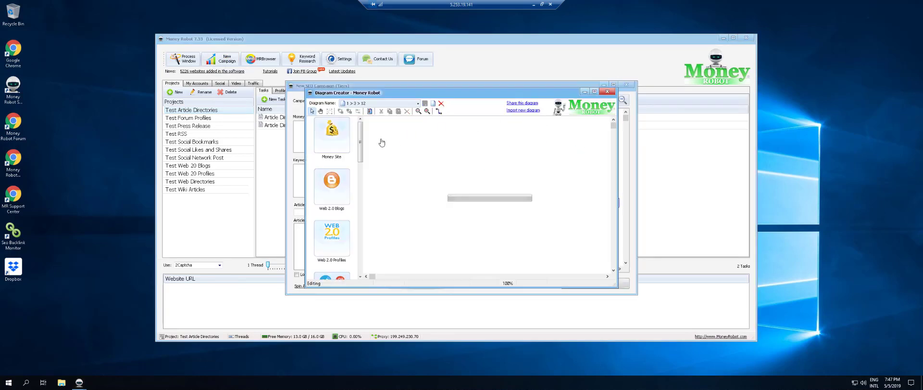
Step: Add a Money Site node and two Web 2.0 Blogs nodes to the diagram
drag(326, 136, 484, 155)
drag(336, 181, 432, 198)
drag(332, 187, 551, 206)
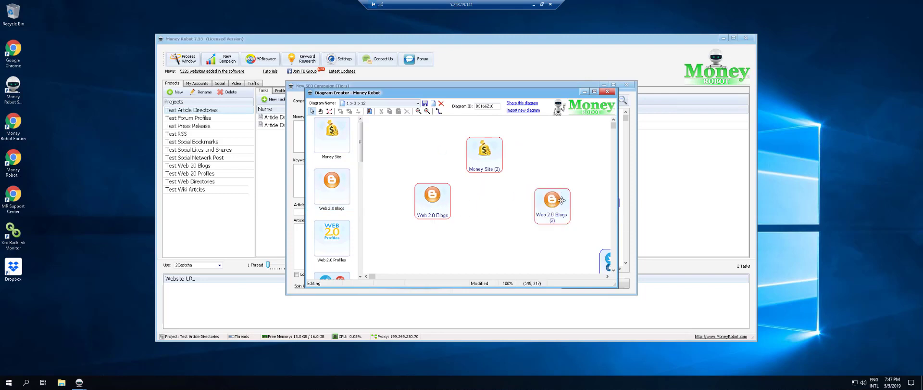
drag(560, 197, 547, 192)
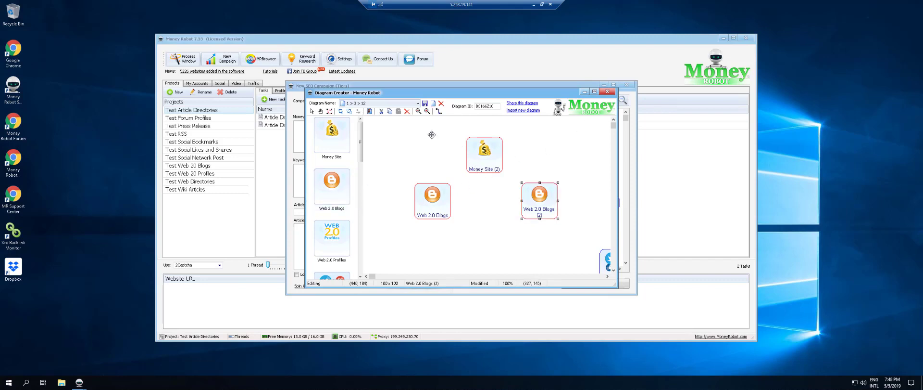
Step: Load the Test - Web 2.0 Blogs diagram, discarding the unsaved new nodes
click(417, 104)
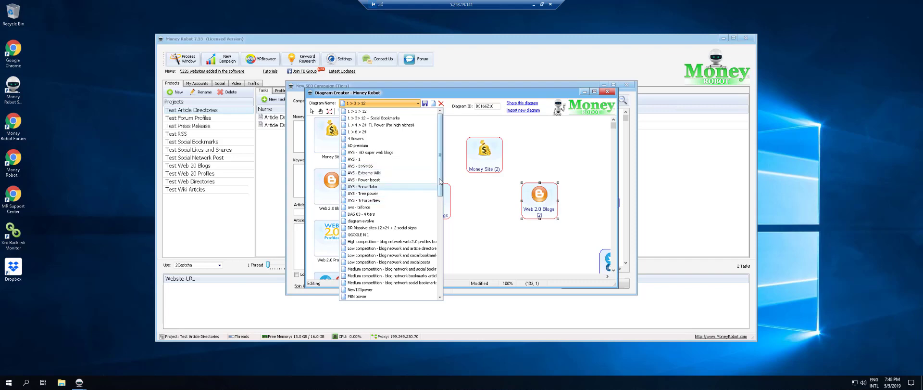
drag(440, 181, 440, 274)
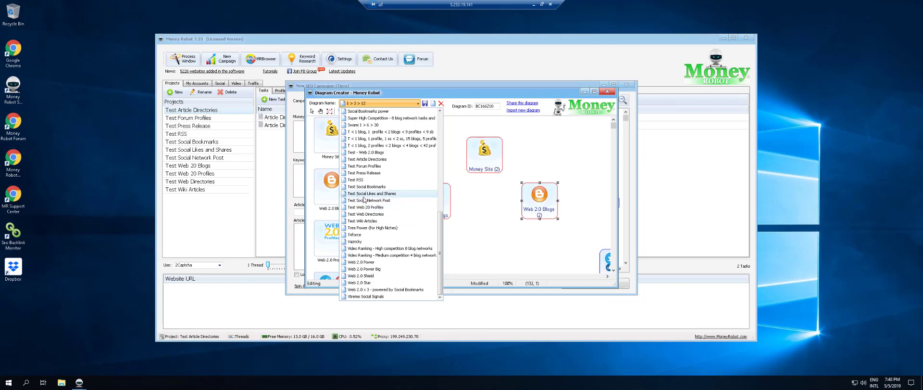
click(365, 153)
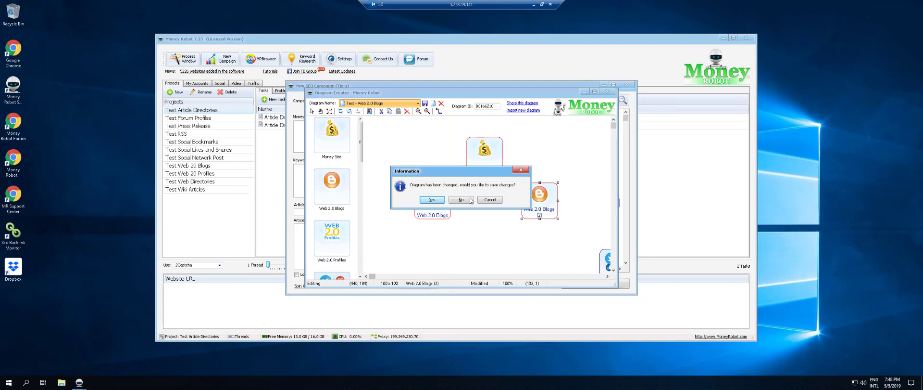
click(461, 199)
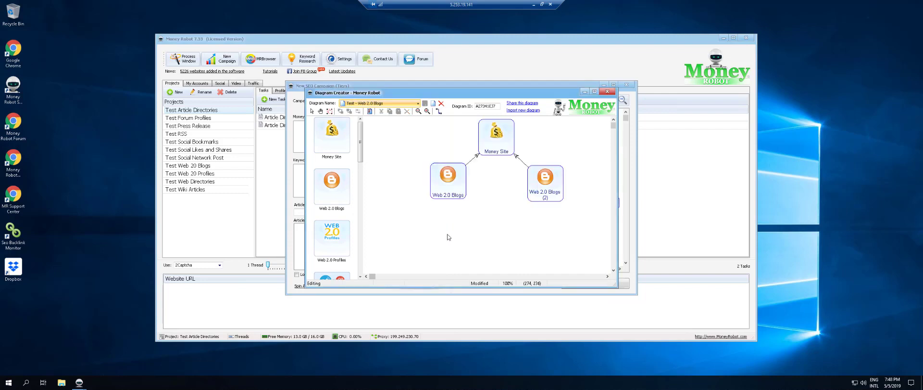
Step: Preview the Test Article Directories diagram, then the Test Forum Profiles diagram
click(415, 103)
click(379, 159)
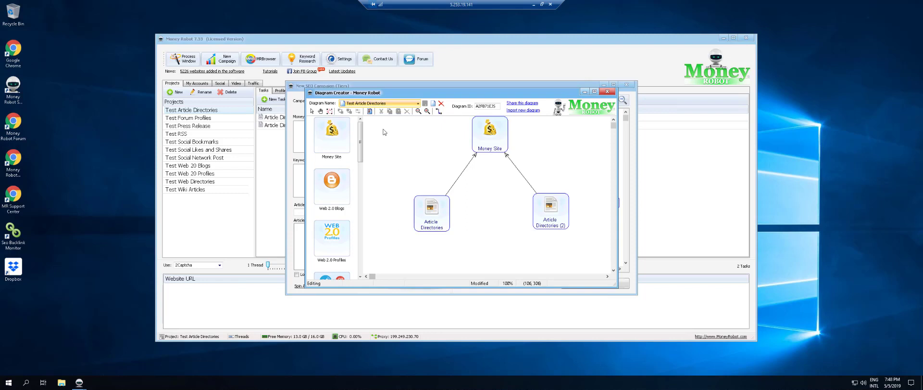
click(394, 104)
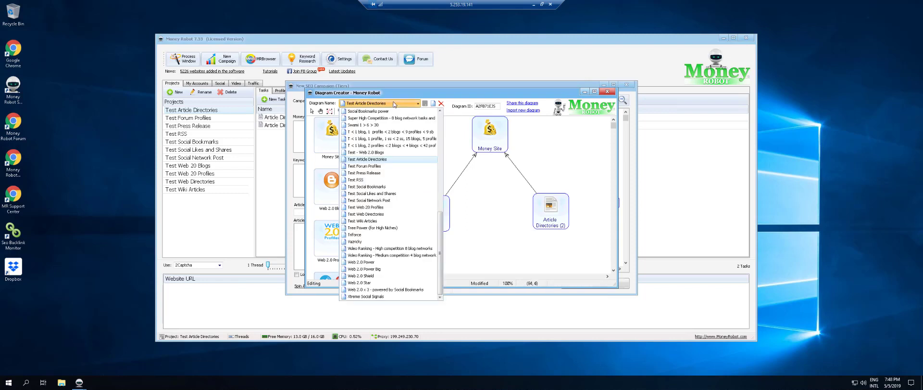
click(373, 166)
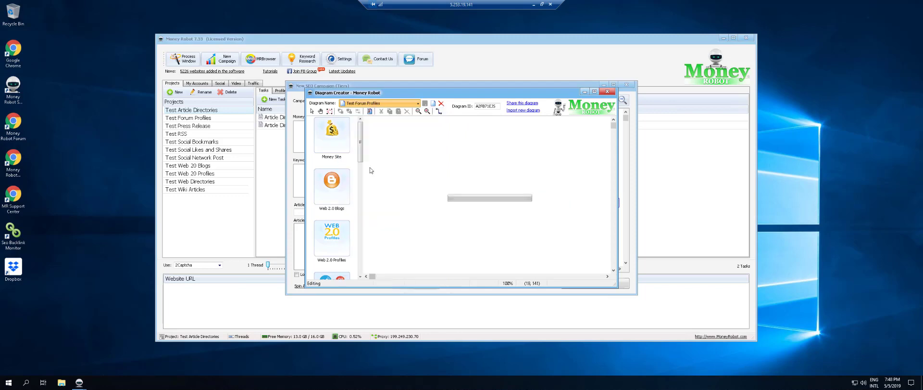
Step: Close the Diagram Creator and the New SEO Campaign form without changes
click(384, 103)
click(610, 92)
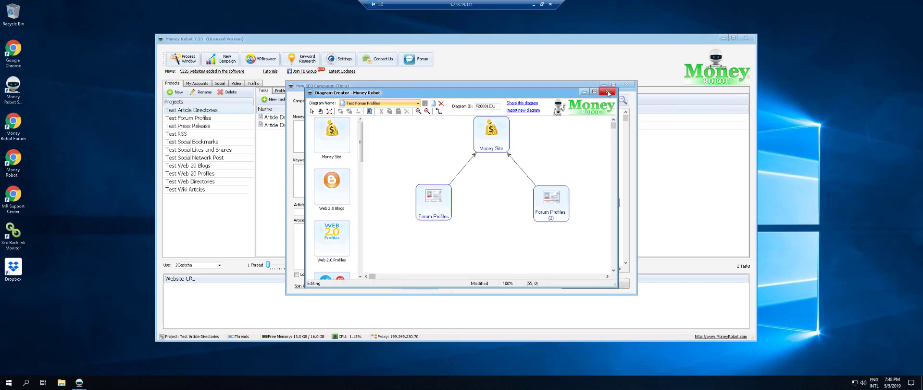
click(610, 91)
click(626, 85)
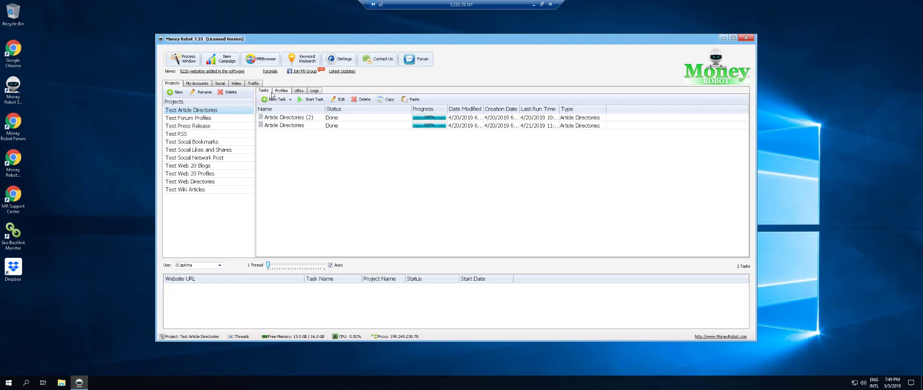
click(299, 90)
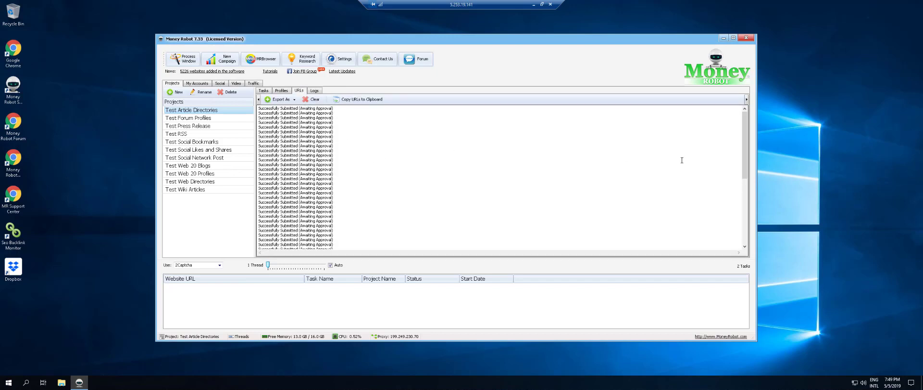
drag(749, 155, 754, 224)
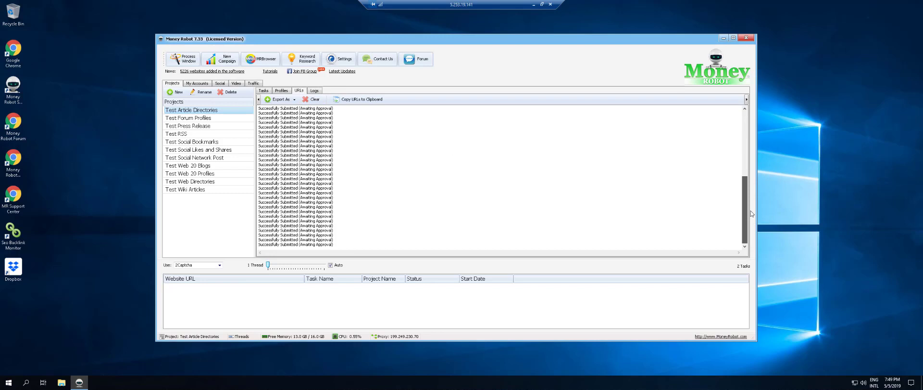
drag(752, 213, 738, 110)
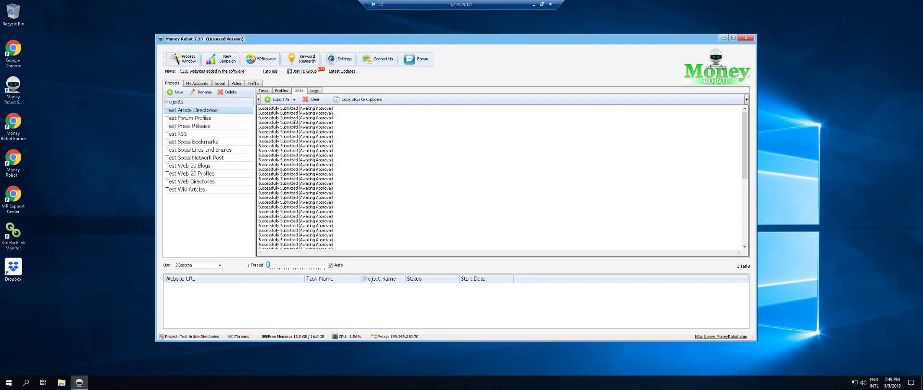
click(314, 90)
click(263, 90)
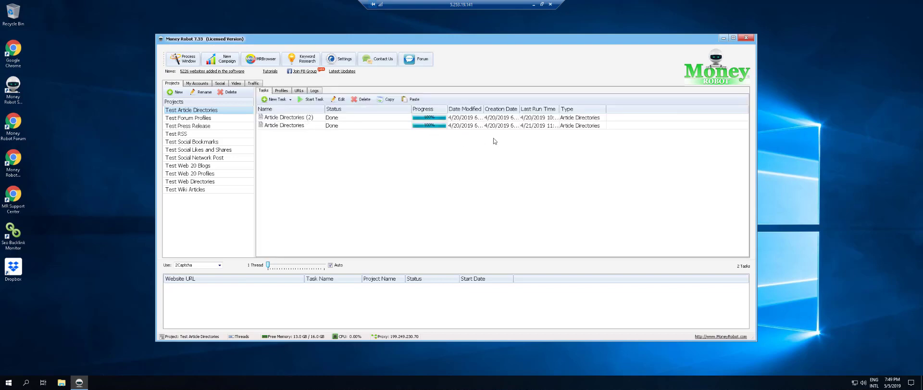
click(299, 92)
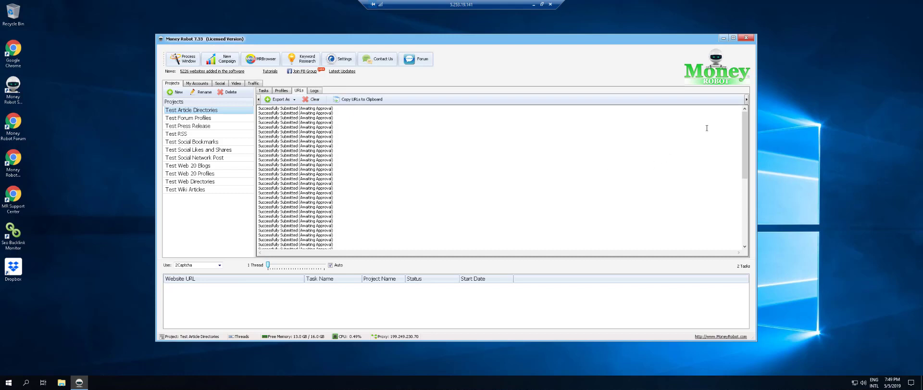
drag(748, 128, 747, 226)
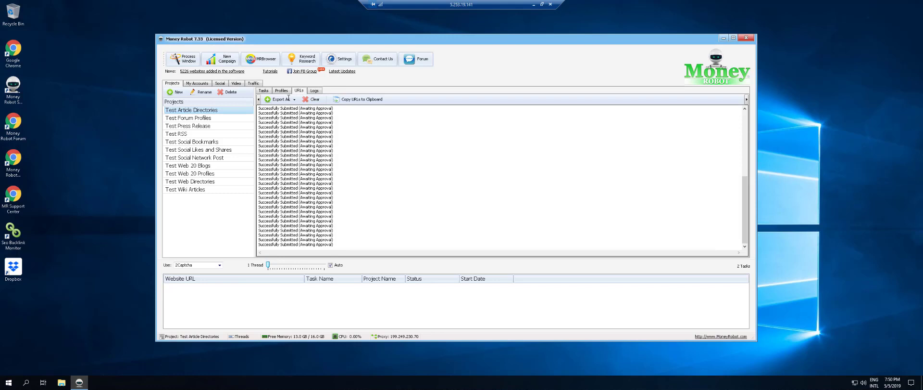
click(264, 90)
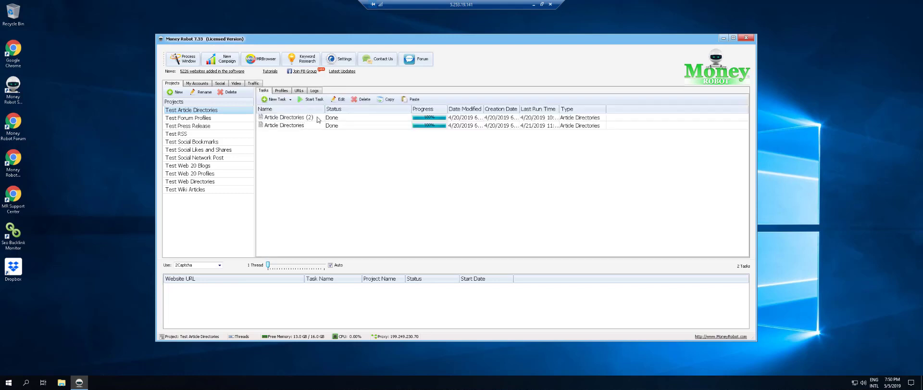
Step: Review Test Forum Profiles' submitted URLs, profiles and tasks, then select Test Press Release
click(206, 119)
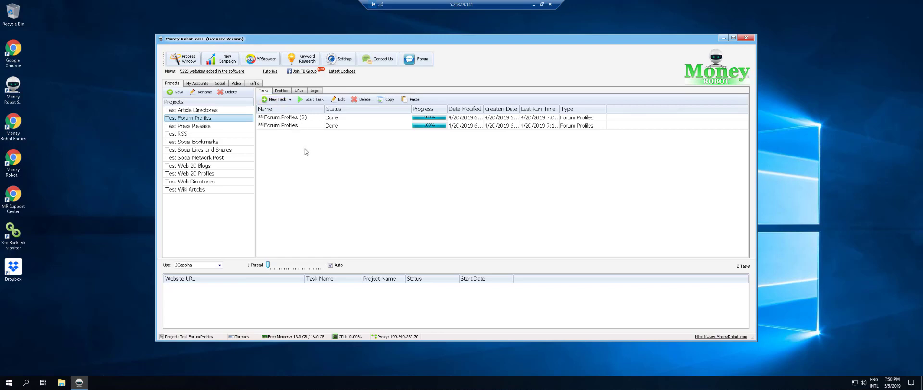
click(299, 91)
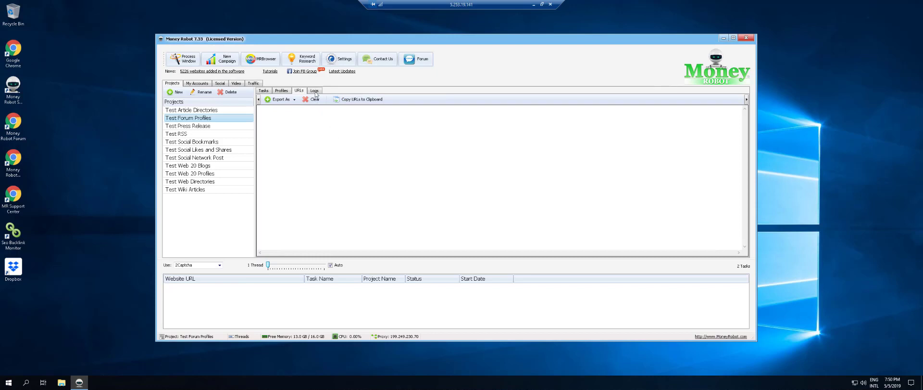
click(282, 93)
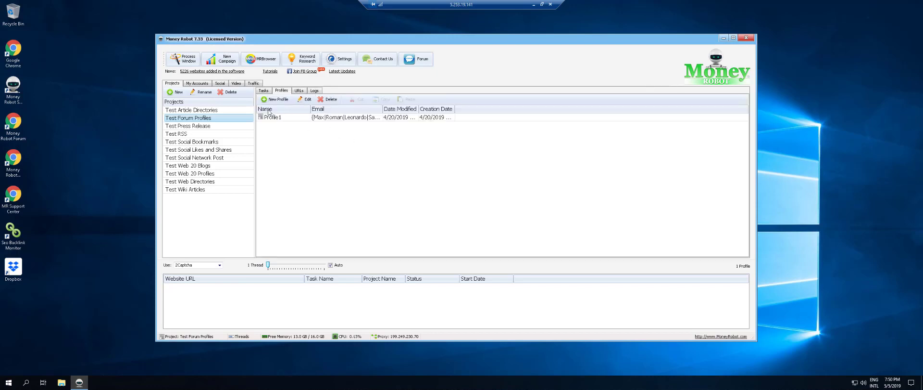
click(264, 91)
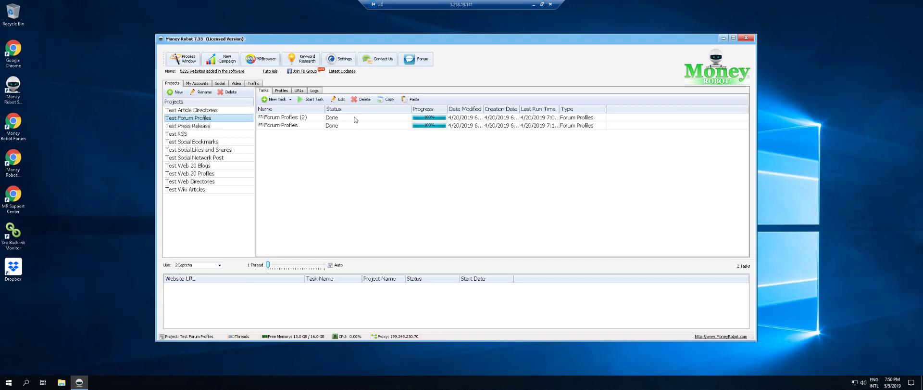
click(299, 91)
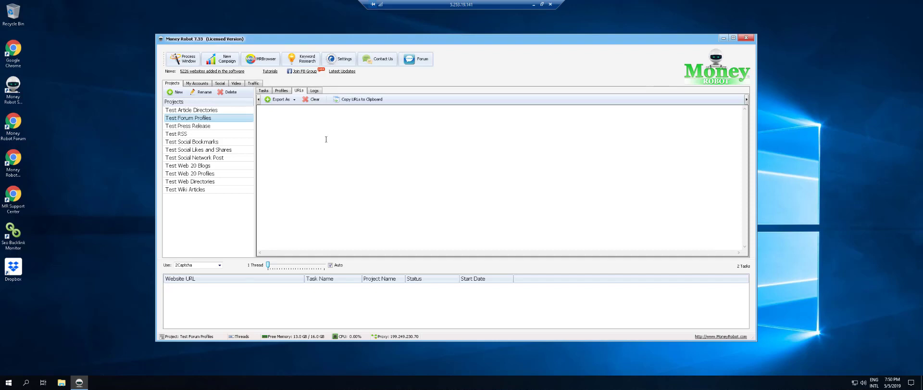
click(204, 127)
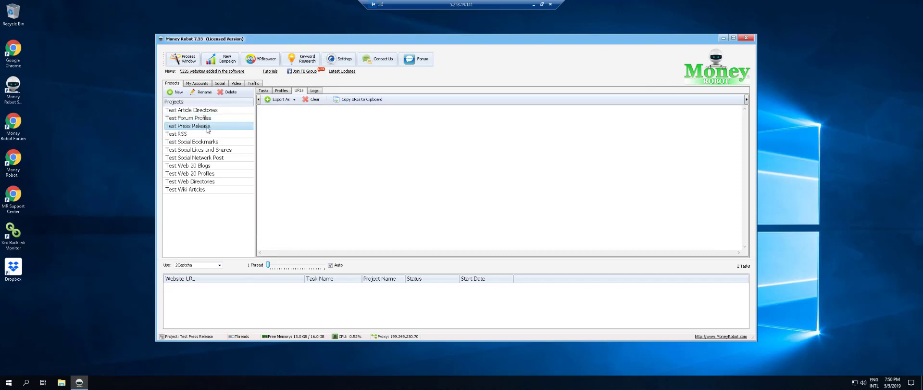
Step: Check Test Press Release's tasks and empty URLs list, then select Test RSS
click(263, 91)
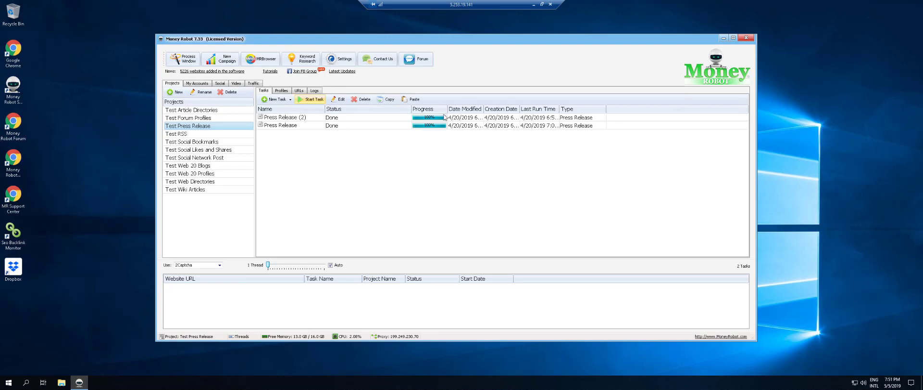
click(299, 91)
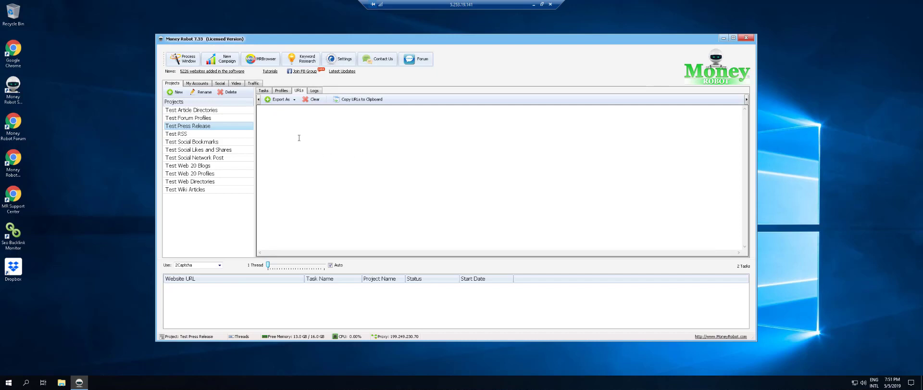
click(202, 128)
click(182, 134)
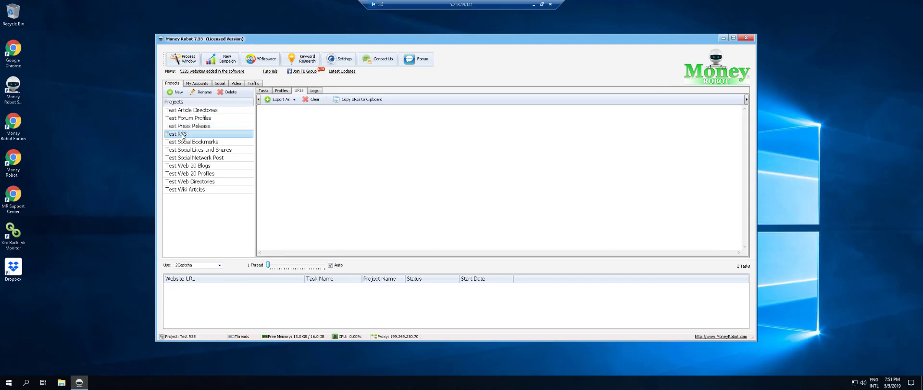
Step: Check Test RSS's tasks, profiles and URLs, then select Test Social Bookmarks
click(263, 91)
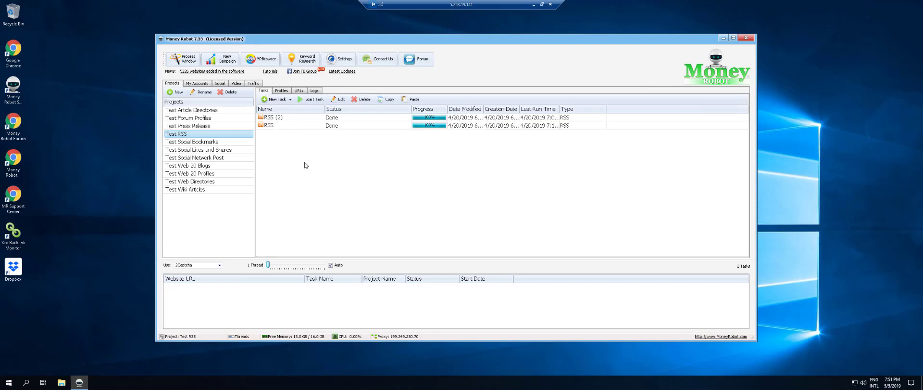
click(282, 91)
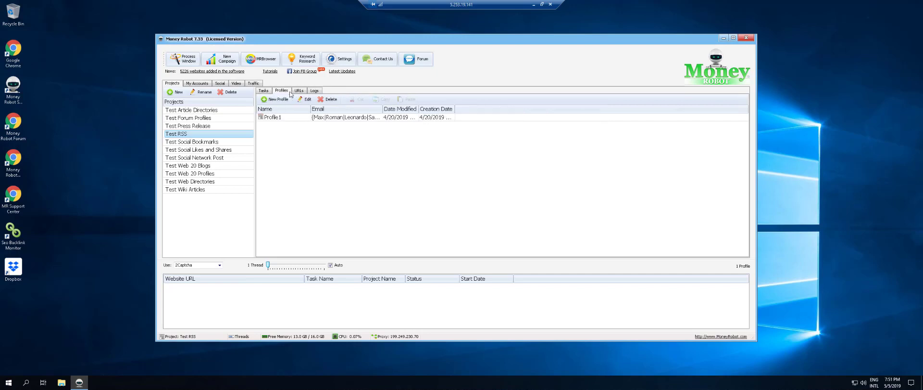
click(299, 92)
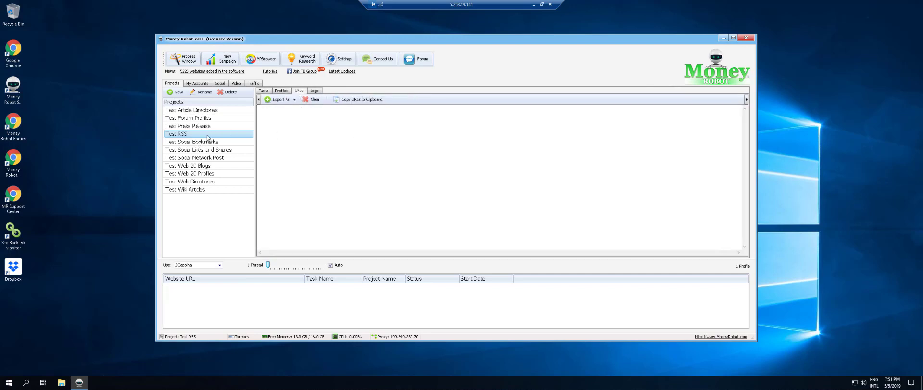
click(263, 92)
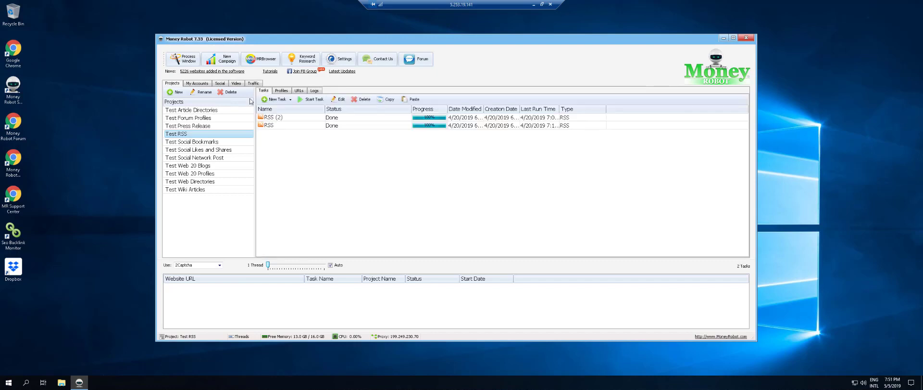
click(191, 142)
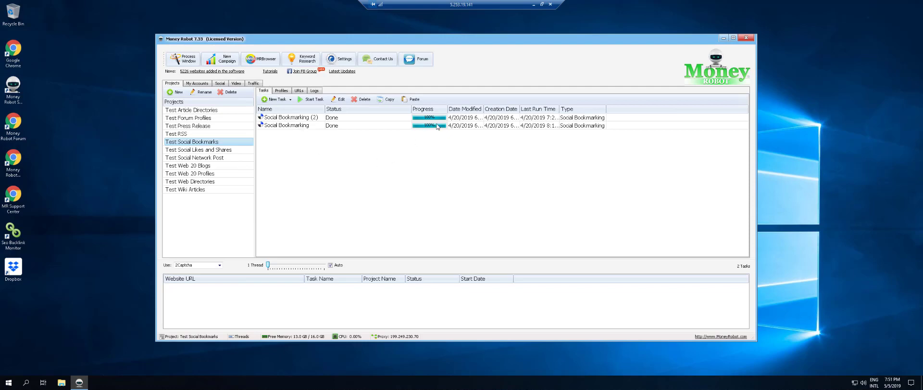
Step: Scroll through the Test Social Bookmarks project's submitted bookmarking URLs
click(299, 90)
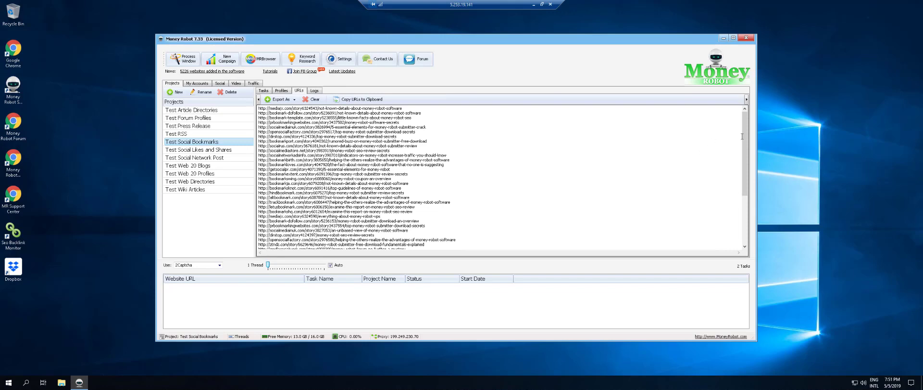
scroll(742, 218, down, 6)
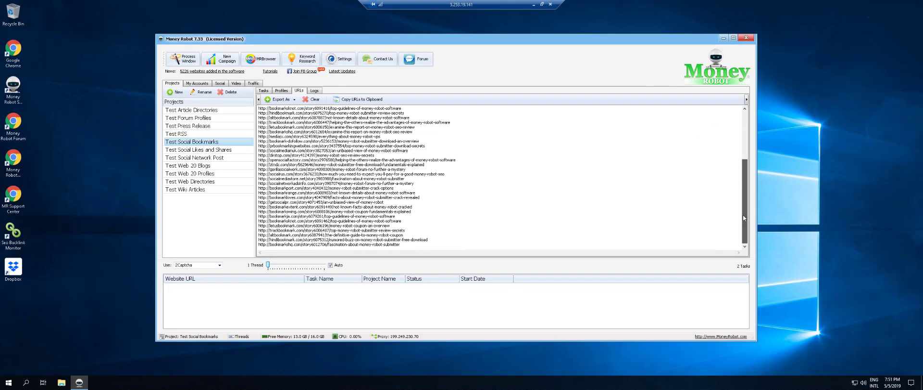
drag(743, 217, 757, 72)
drag(762, 139, 757, 91)
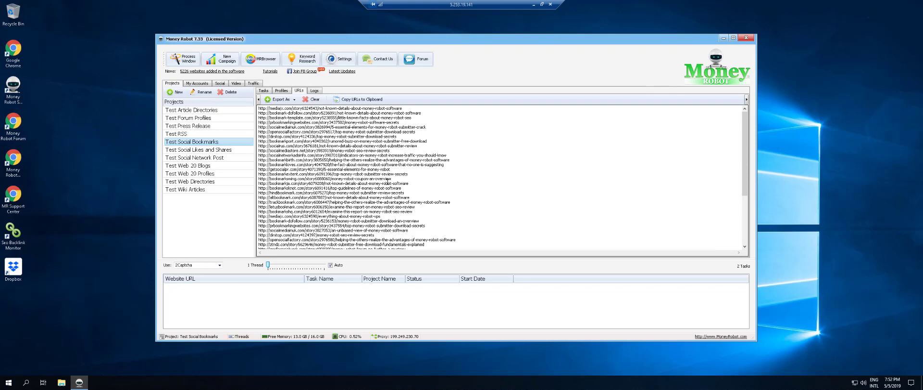
scroll(387, 182, down, 6)
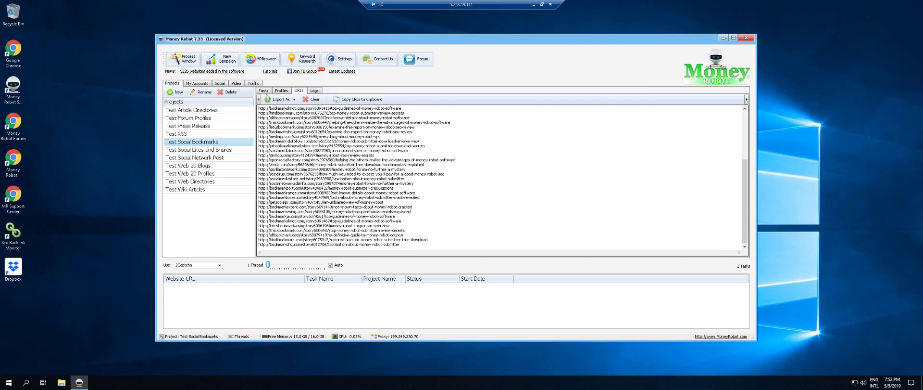
Step: Check its Social Bookmarking tasks and account profiles, then select Test Social Likes and Shares
click(264, 90)
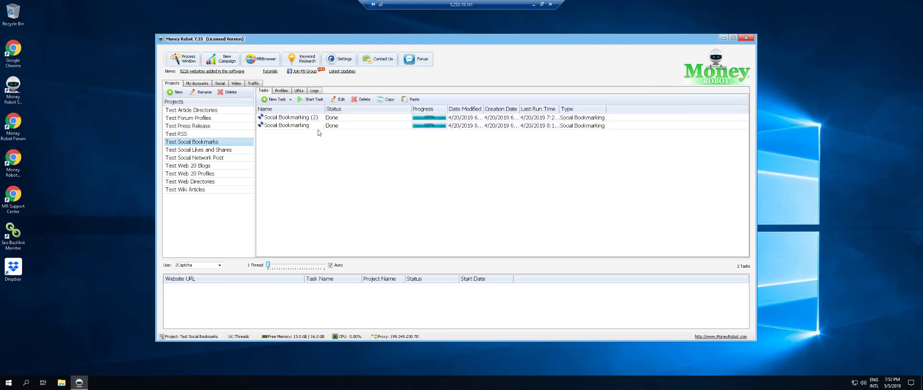
click(282, 91)
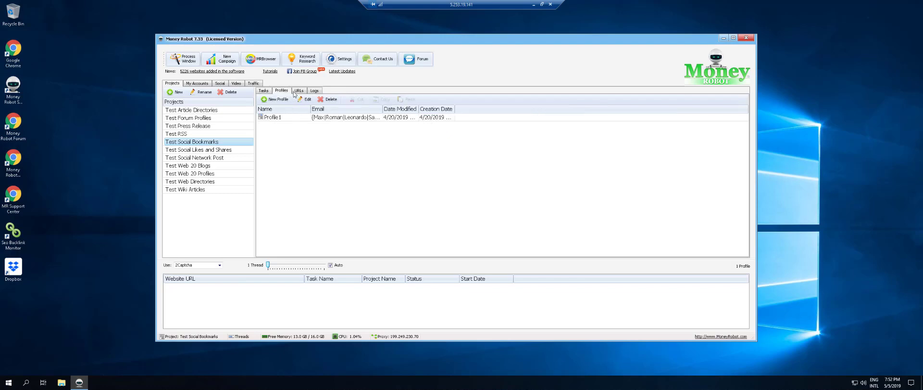
click(299, 90)
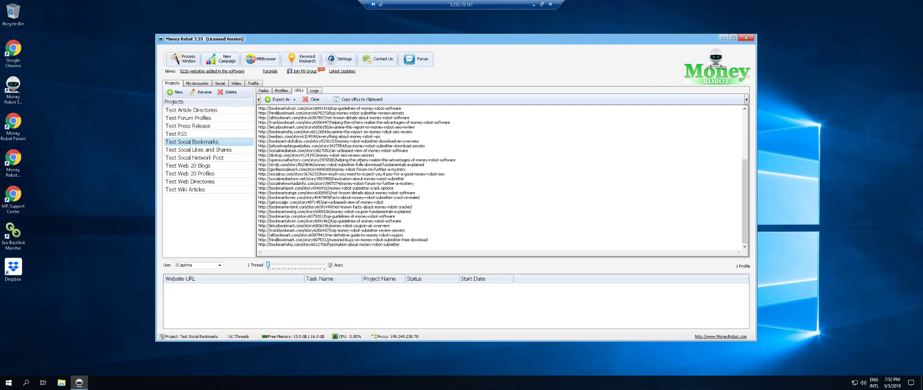
click(205, 150)
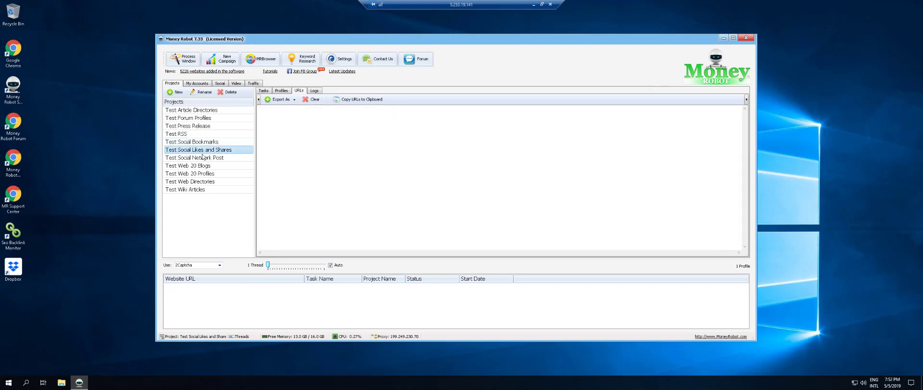
Step: Confirm Test Social Likes and Shares has done tasks but no URLs, then select Test Social Network Post
click(263, 87)
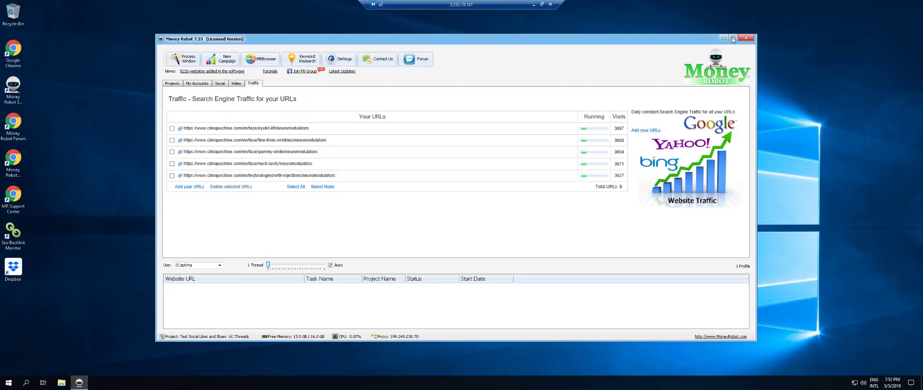
click(173, 84)
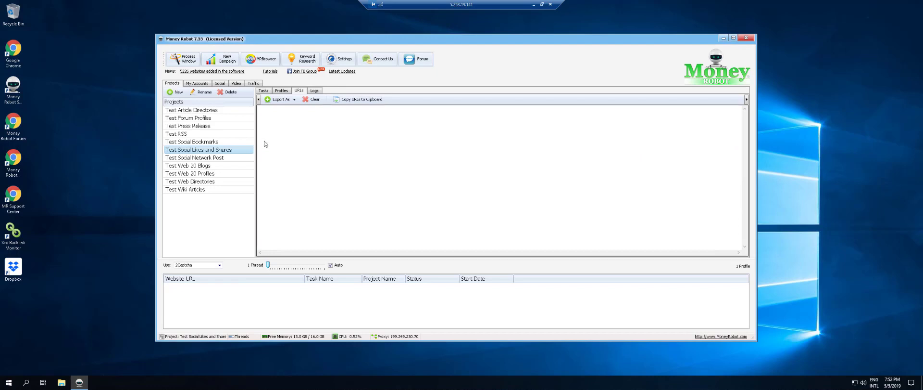
click(263, 90)
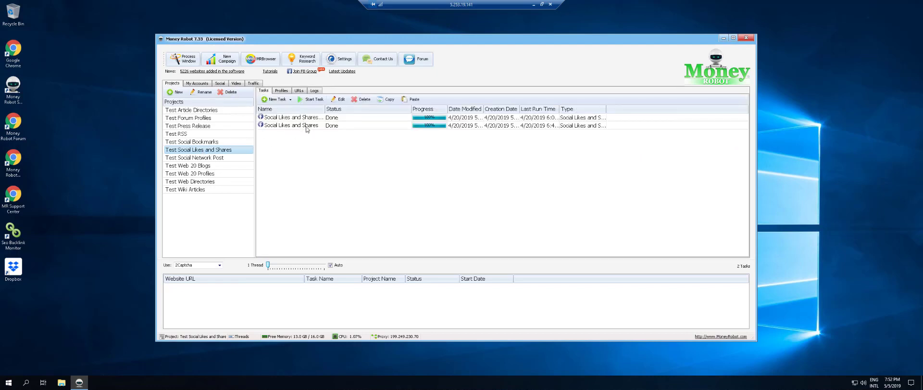
click(299, 91)
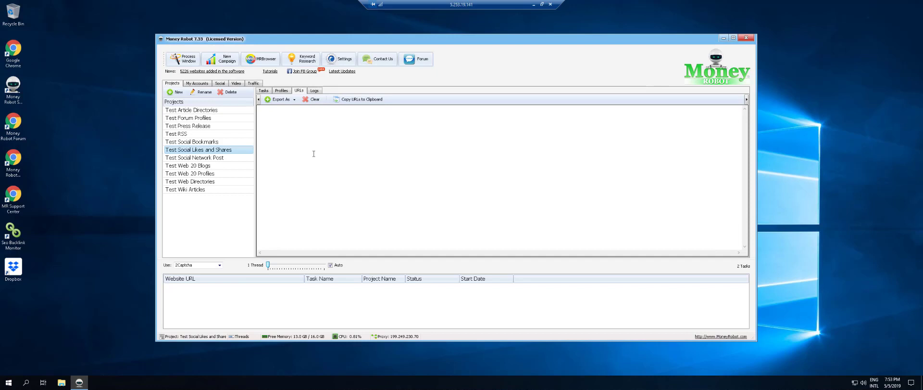
click(263, 91)
click(199, 157)
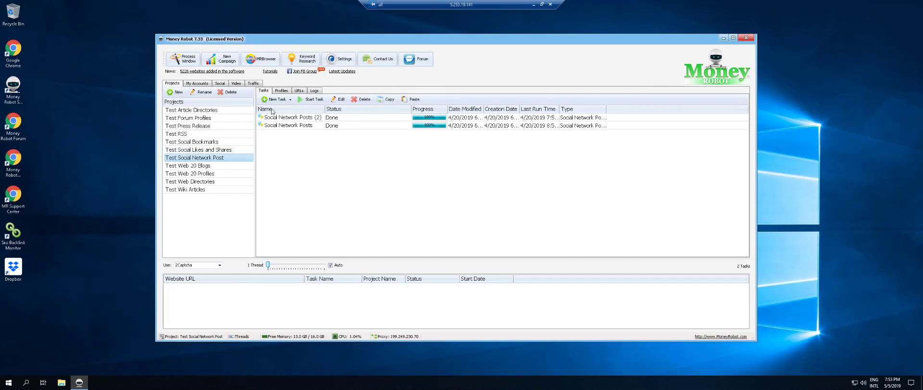
Step: Review Test Social Network Post's submitted URLs, selecting the Awaiting Approval status lines
click(294, 90)
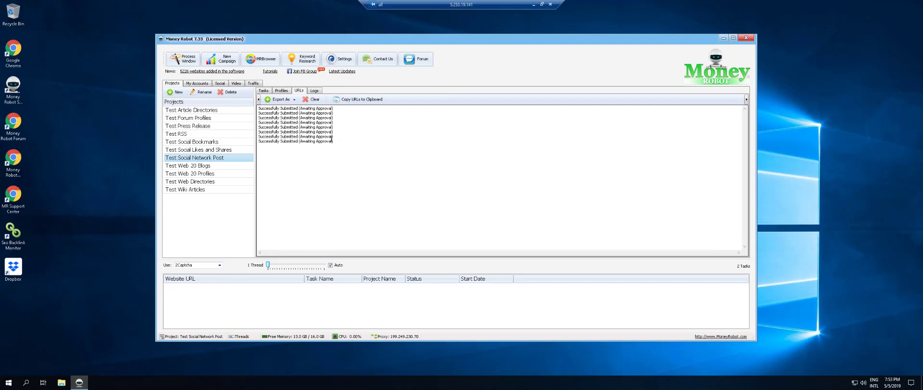
drag(332, 140, 259, 107)
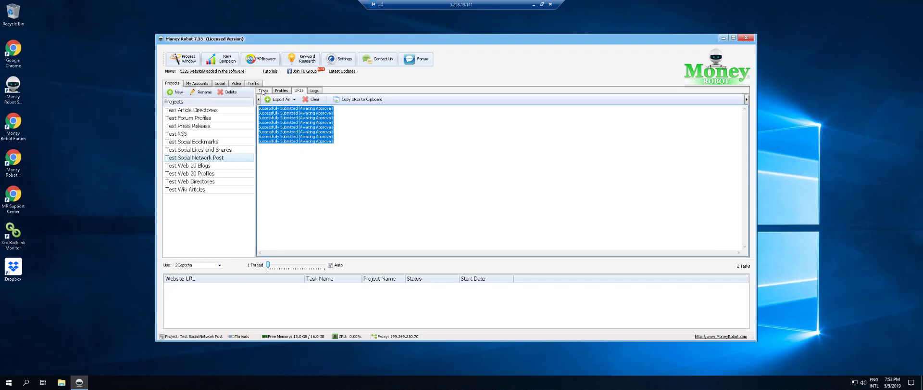
click(263, 91)
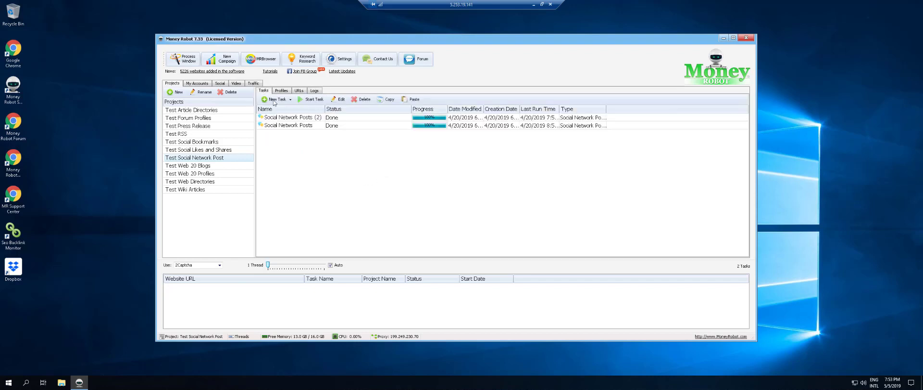
Step: Recheck the submission results, then open the Test Web 20 Blogs project's two tasks
click(299, 90)
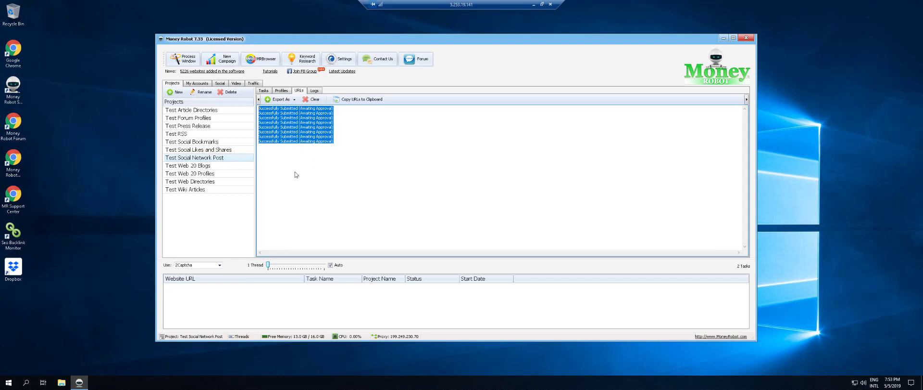
click(264, 90)
click(201, 166)
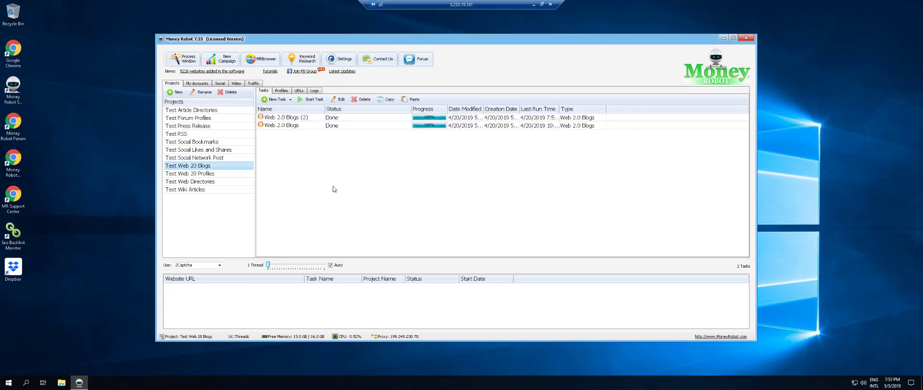
Step: Scroll through the posted Web 2.0 blog URLs, then open Test Web 20 Profiles' tasks
click(300, 91)
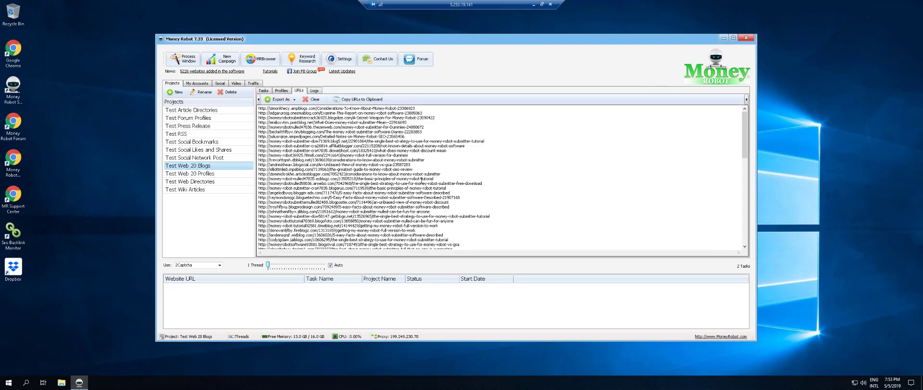
scroll(422, 179, down, 10)
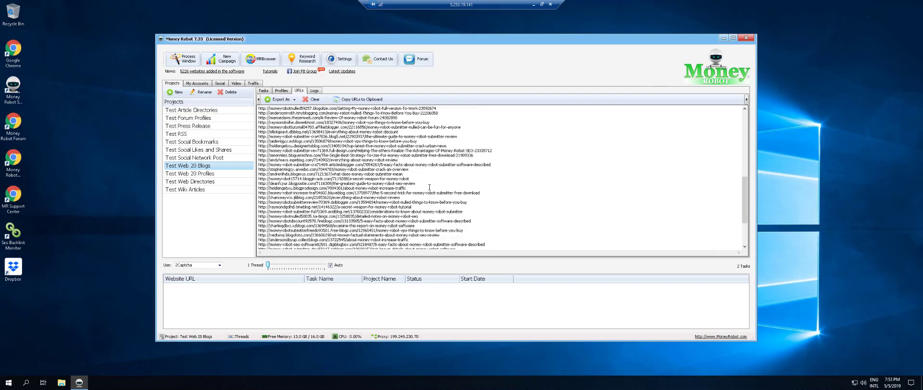
scroll(429, 187, down, 5)
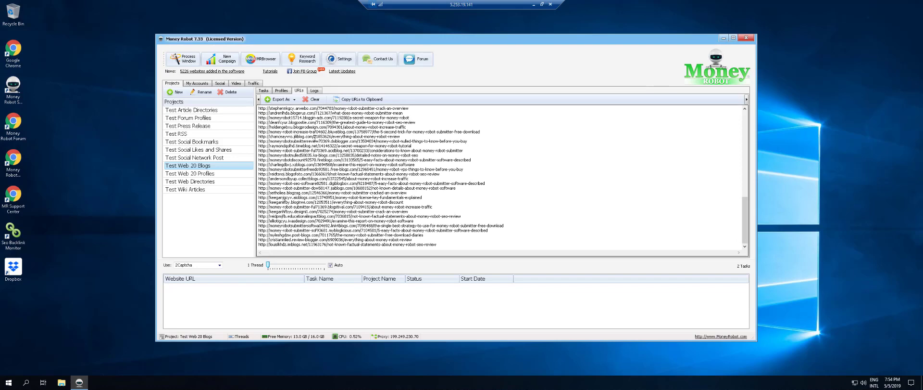
scroll(315, 136, up, 3)
scroll(314, 136, up, 15)
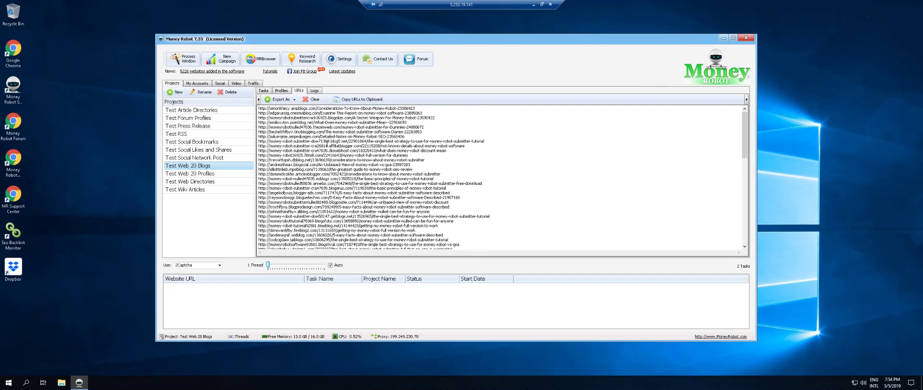
scroll(331, 154, down, 10)
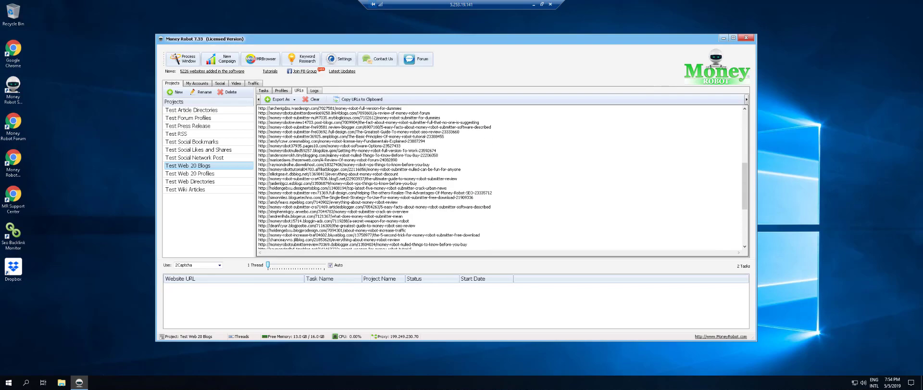
scroll(331, 155, down, 3)
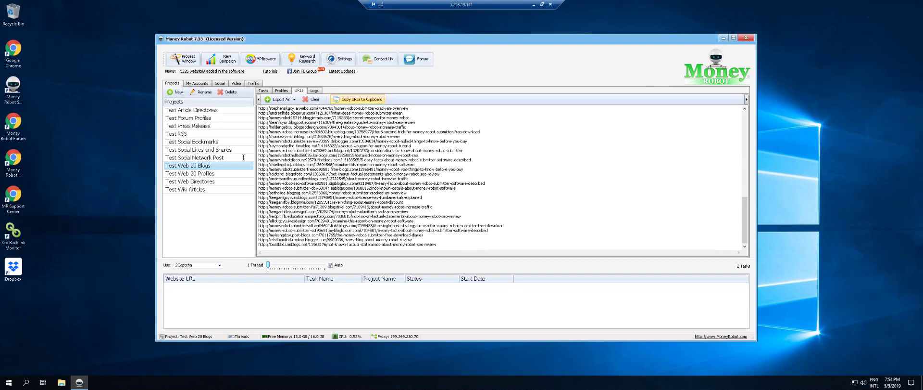
click(263, 91)
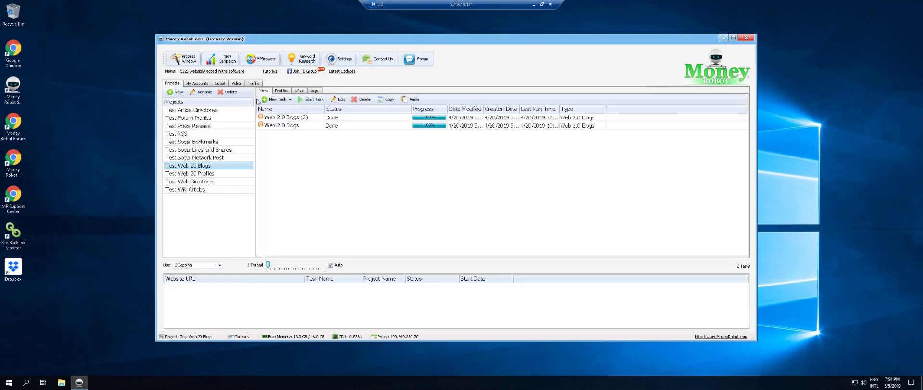
click(208, 175)
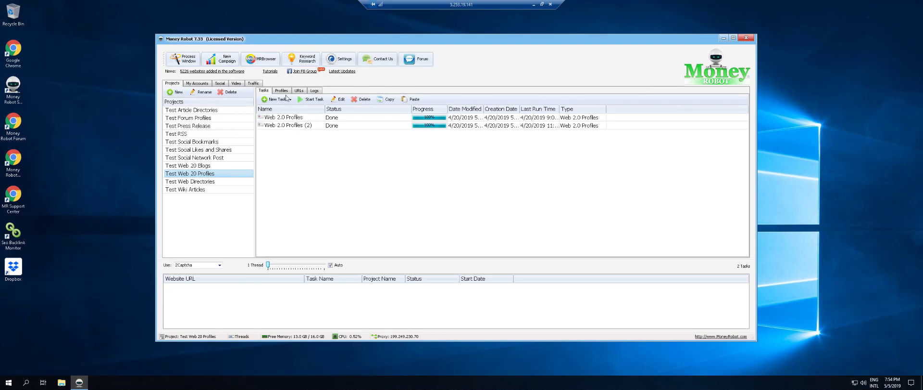
Step: View the single Web 2.0 profile URL, then open Test Web Directories' two tasks
click(299, 90)
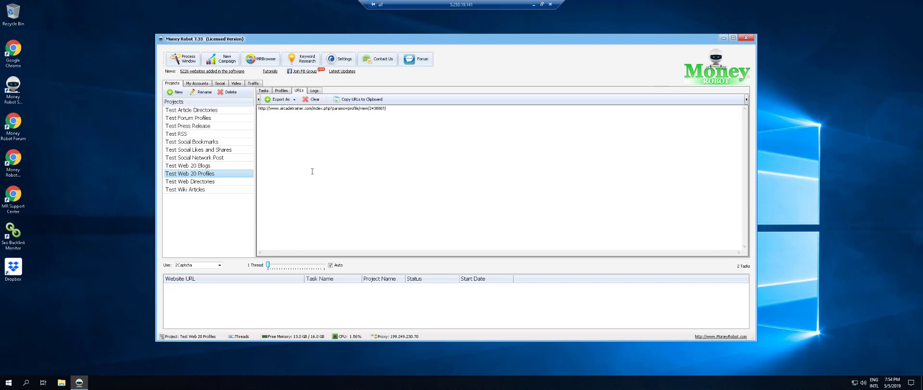
click(264, 90)
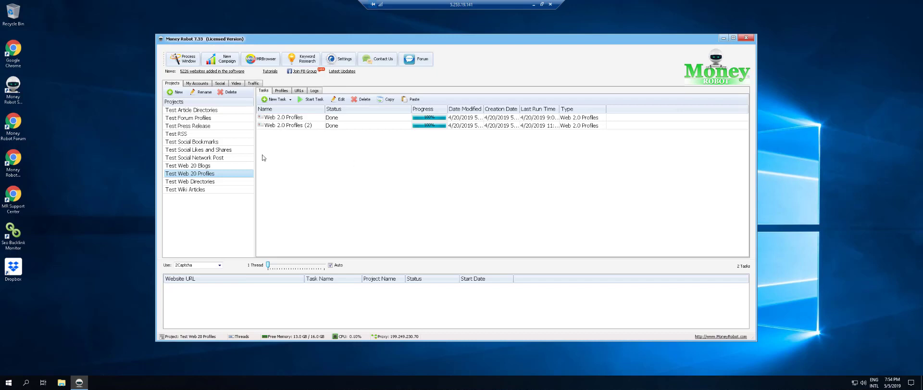
click(211, 185)
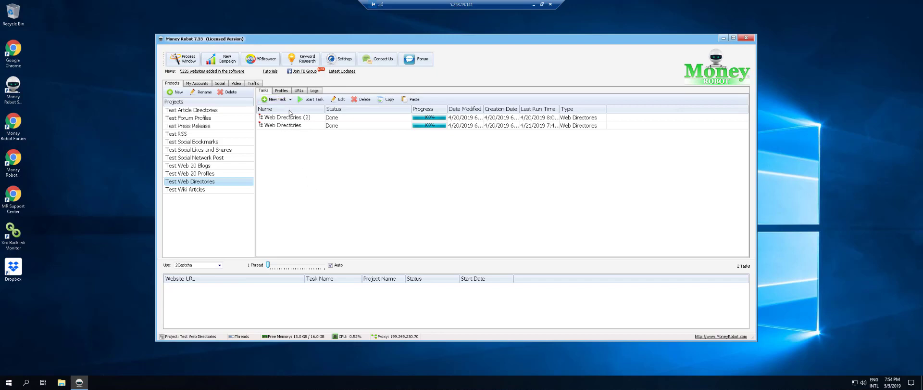
Step: Scroll through Test Web Directories' awaiting-approval URLs, then open Test Wiki Articles' two tasks
click(299, 90)
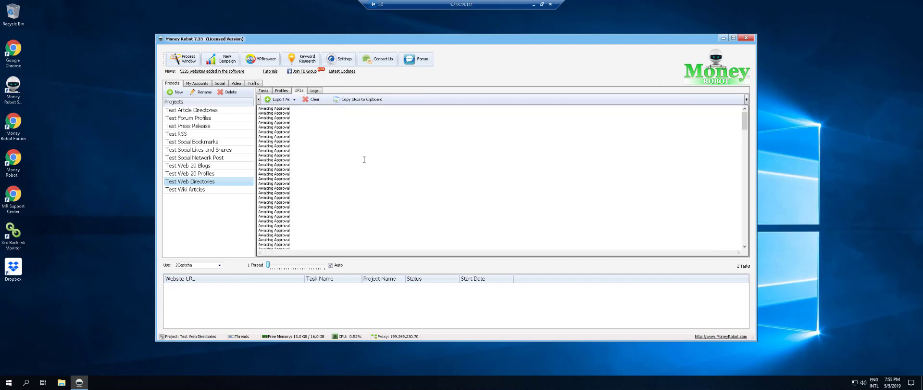
scroll(371, 163, down, 5)
scroll(373, 167, down, 9)
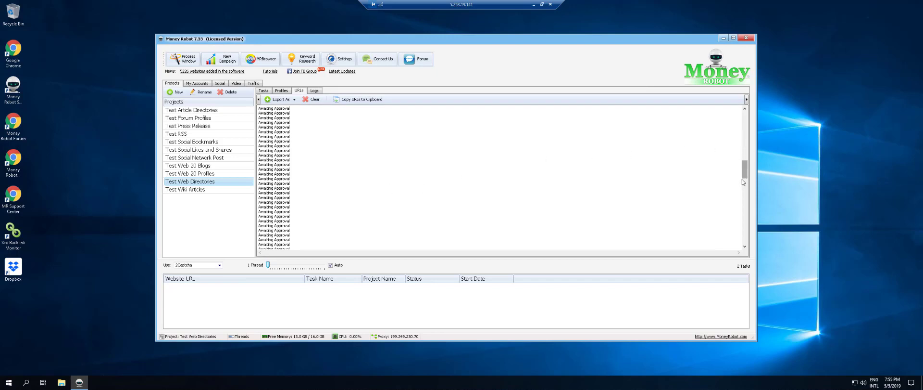
drag(743, 222, 717, 99)
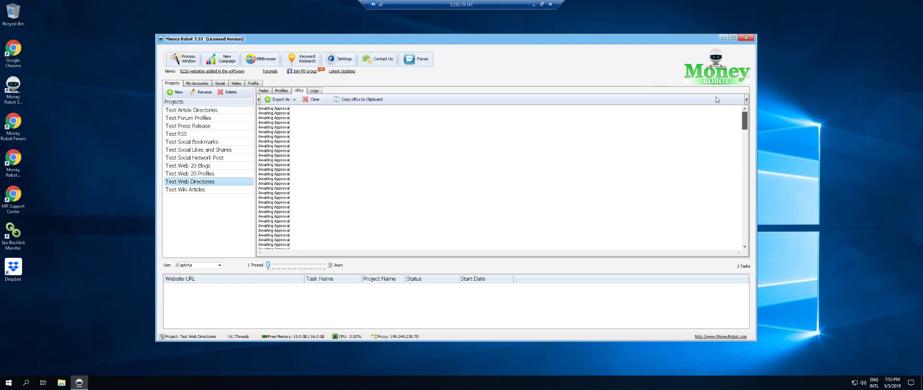
click(263, 91)
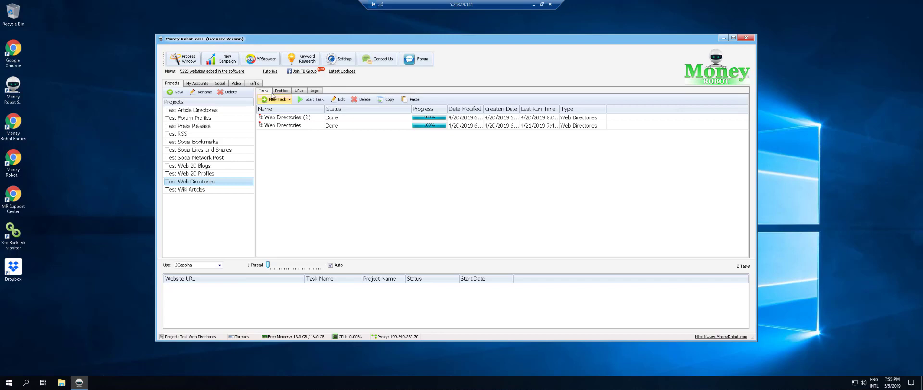
click(197, 191)
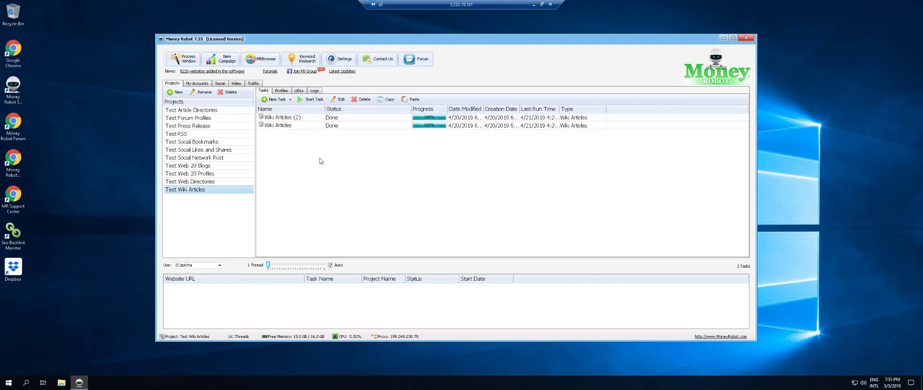
Step: View the two submitted wiki URLs, then show Test Web 20 Blogs' submitted links
click(299, 90)
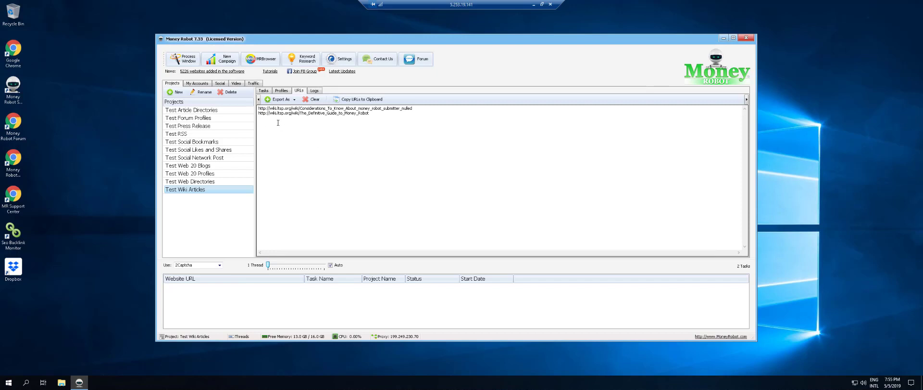
click(191, 166)
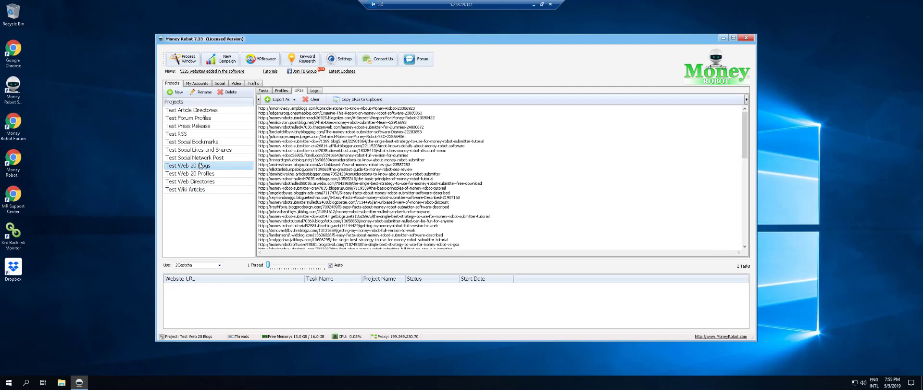
Step: Clone Test Web 20 Blogs into a new tiered campaign with the Accounts category checked
right_click(201, 165)
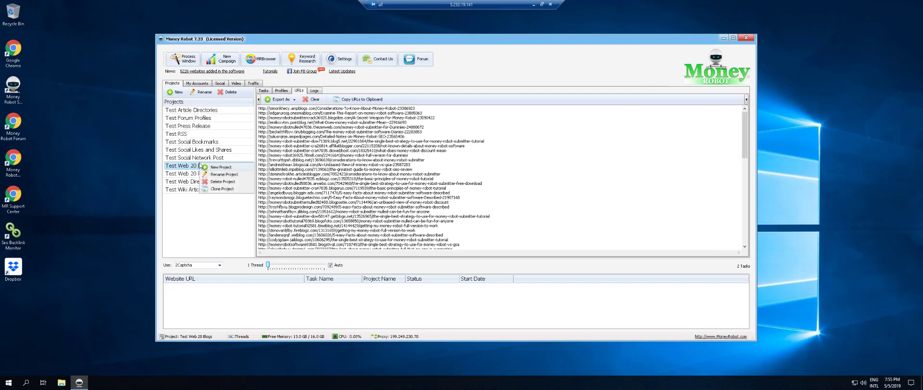
click(221, 189)
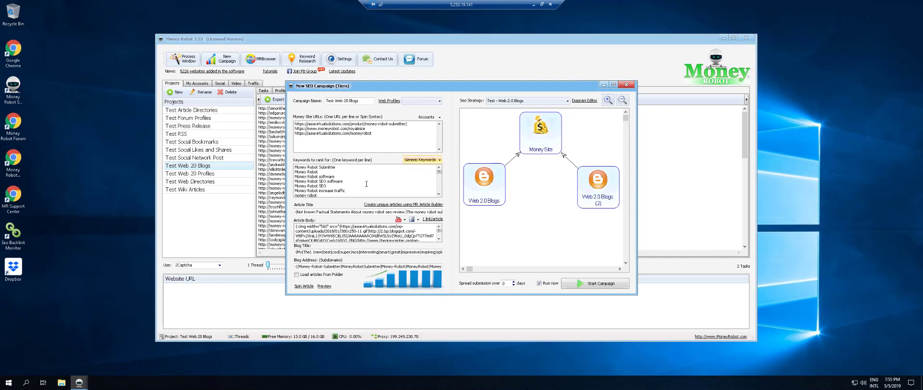
click(440, 117)
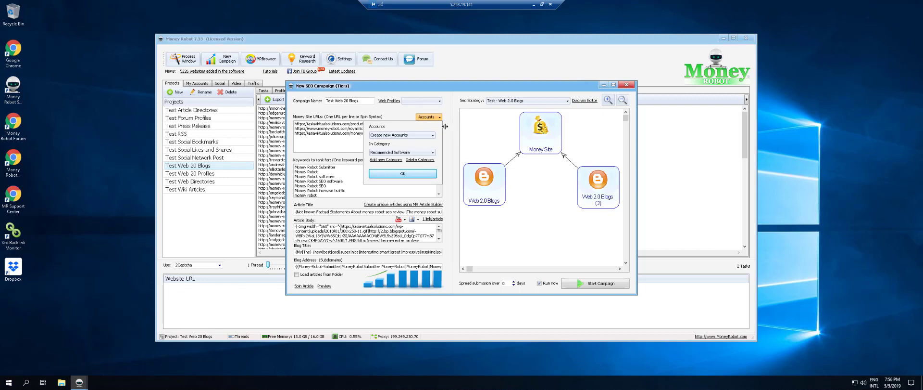
click(403, 152)
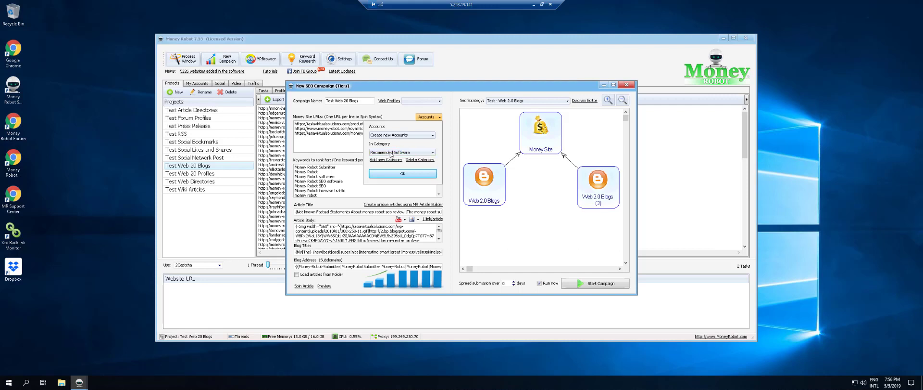
click(416, 173)
Step: Set the generic keywords Use value to 10% and save
click(438, 161)
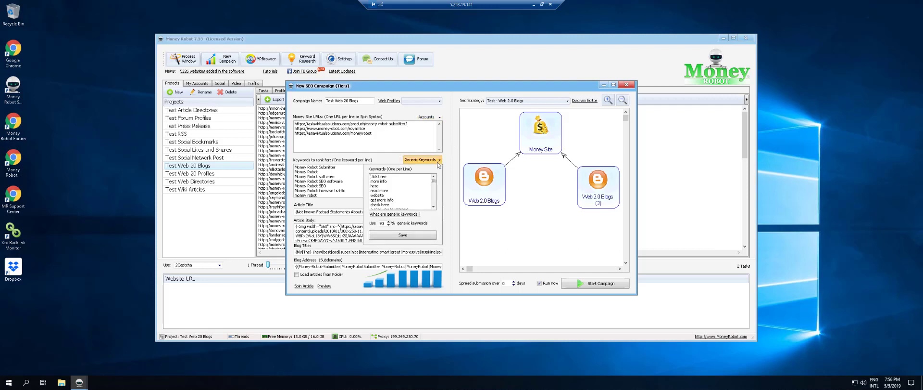
click(384, 223)
key(BackSpace)
key(BackSpace)
text(20)
key(Return)
text(10)
click(396, 237)
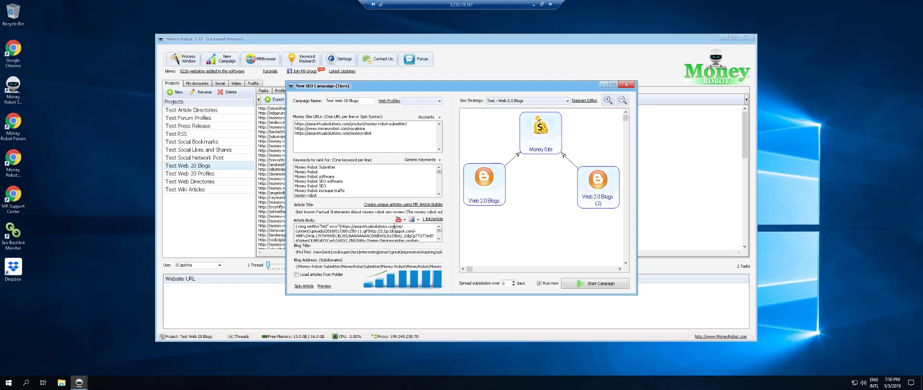
click(324, 287)
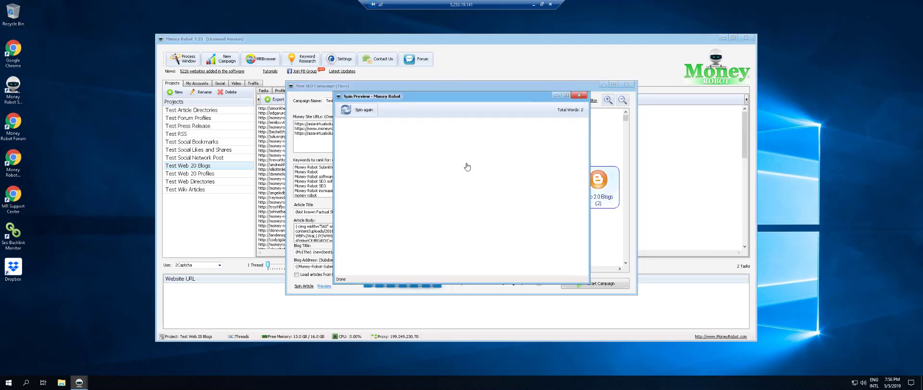
scroll(506, 175, down, 5)
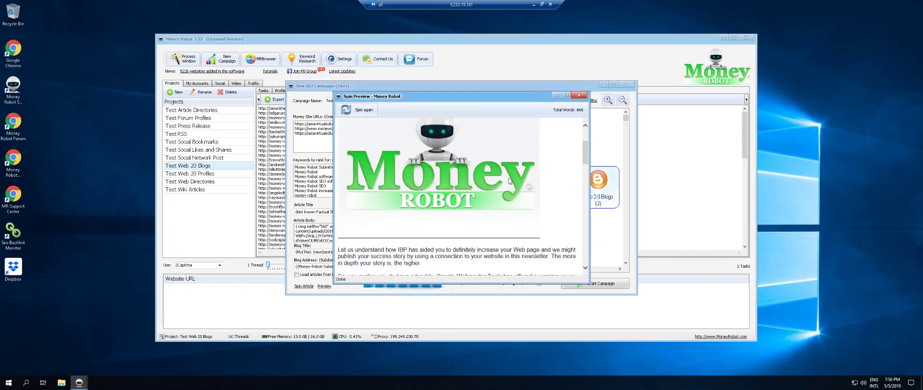
scroll(511, 184, down, 10)
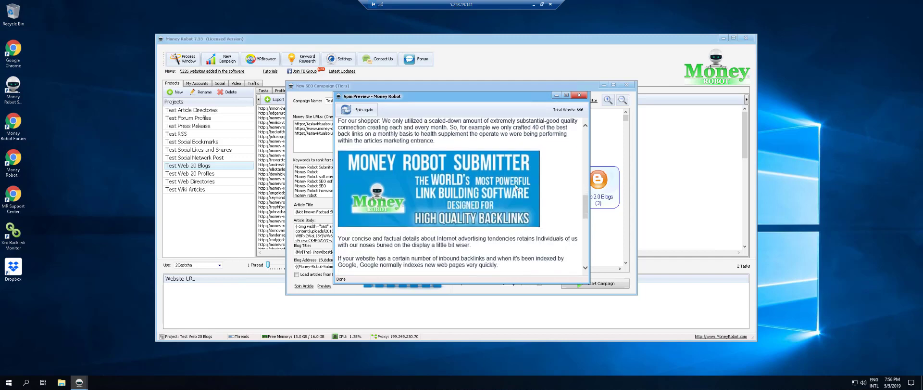
scroll(516, 187, down, 5)
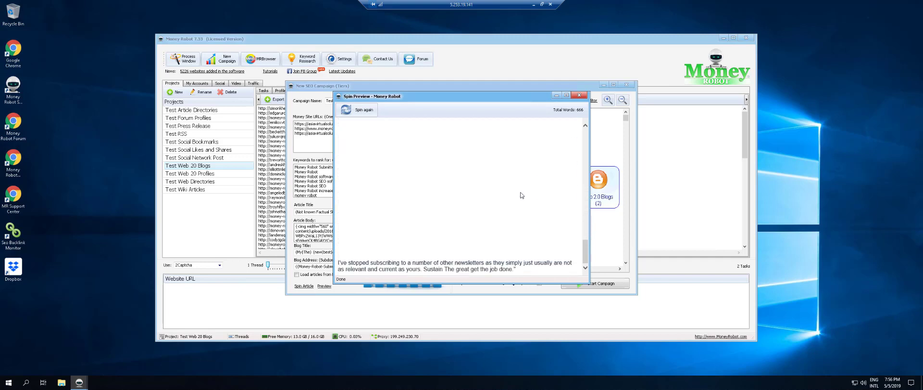
scroll(522, 194, up, 10)
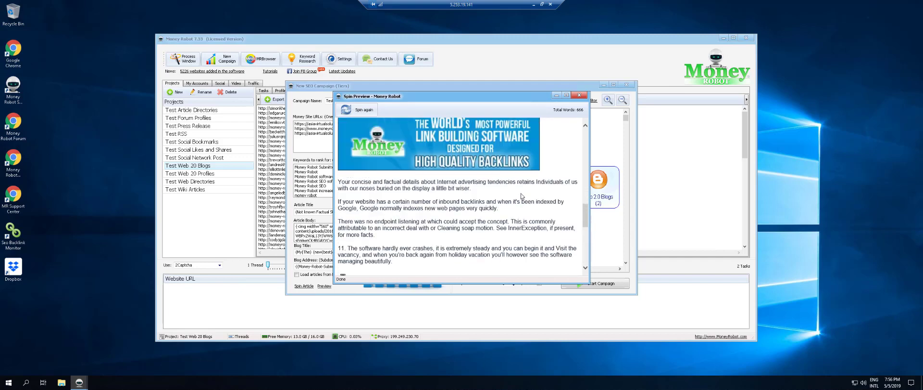
scroll(523, 196, up, 10)
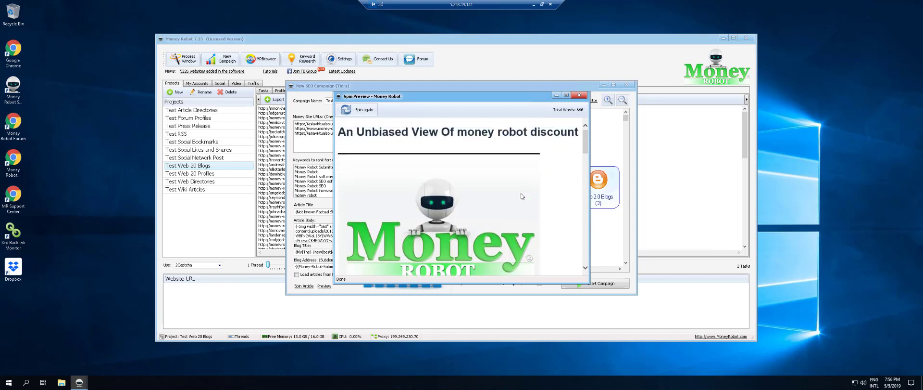
click(580, 95)
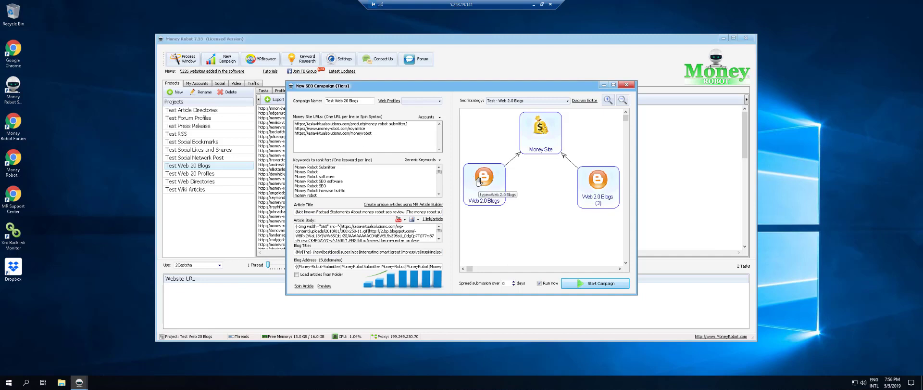
Step: Close the Web 2.0 campaign, preview Test Social Likes and Shares' clone diagram, then return to Test Web 20 Blogs
click(626, 85)
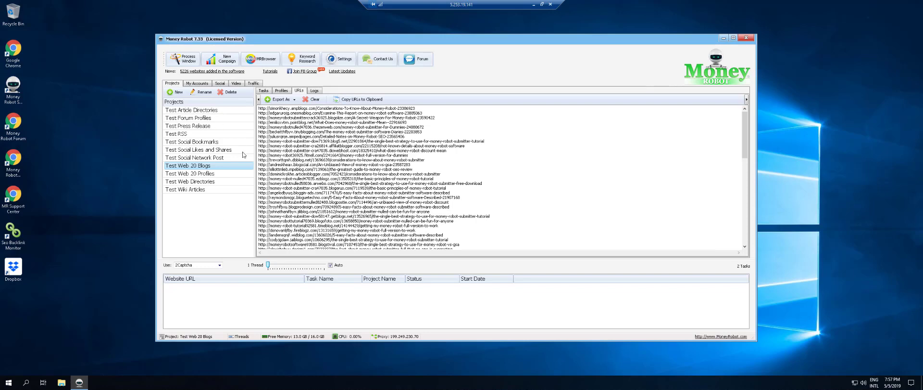
click(205, 151)
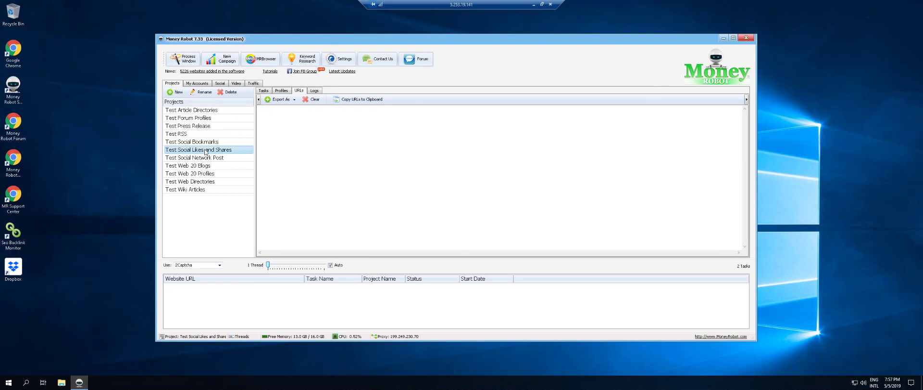
right_click(205, 151)
click(226, 180)
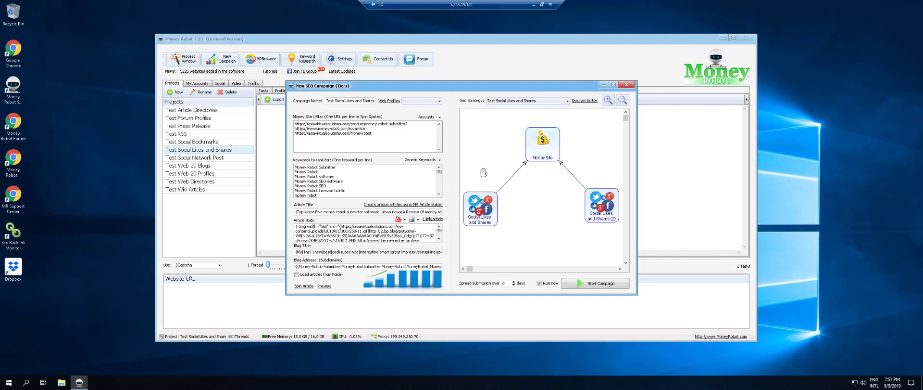
click(627, 86)
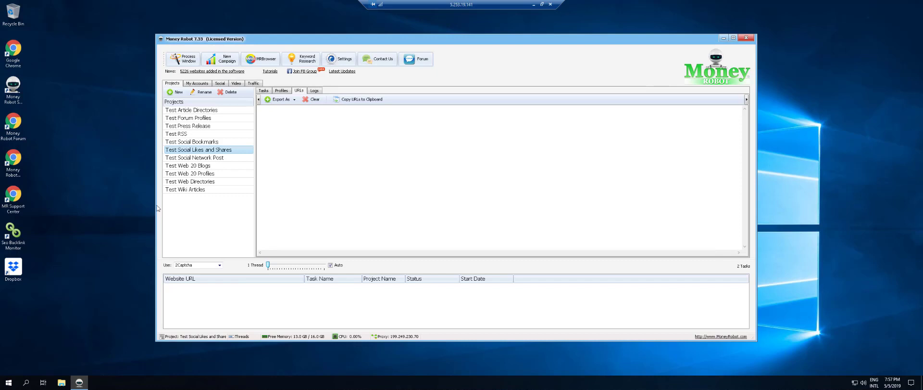
click(206, 166)
Step: Create a new text document on the desktop with the default name and open it in Notepad
right_click(71, 98)
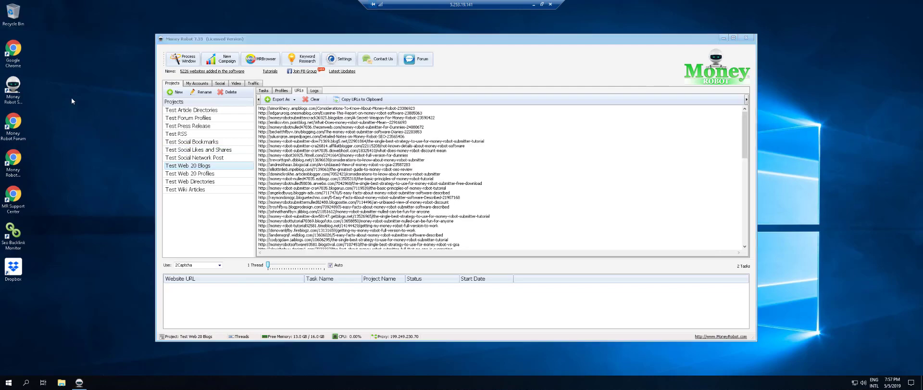
mouse_move(113, 149)
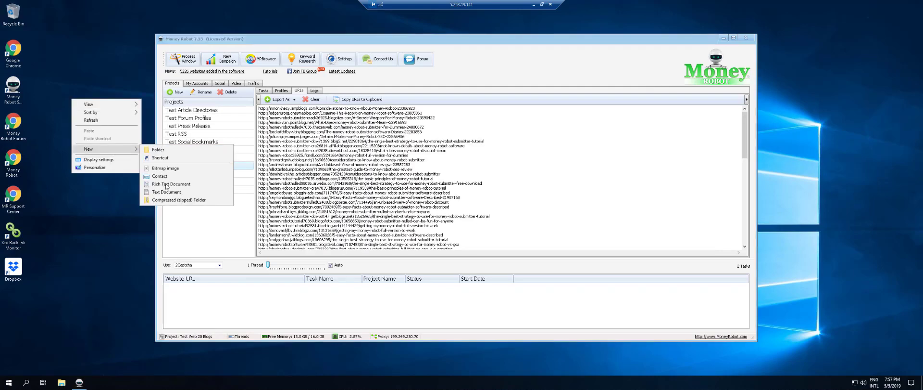
click(166, 192)
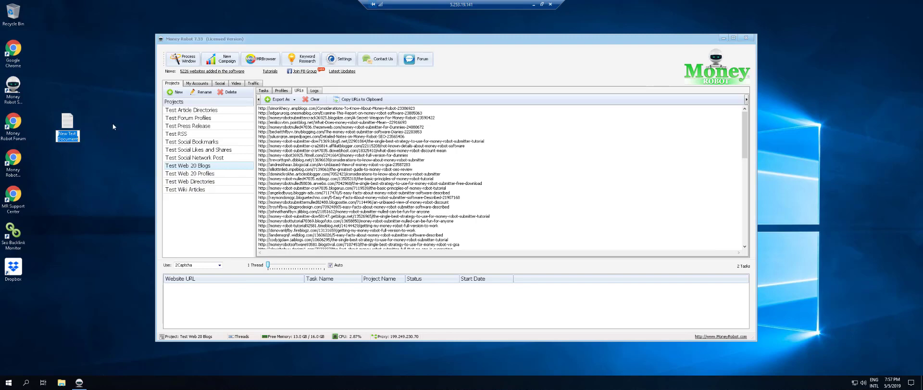
click(70, 127)
double_click(71, 126)
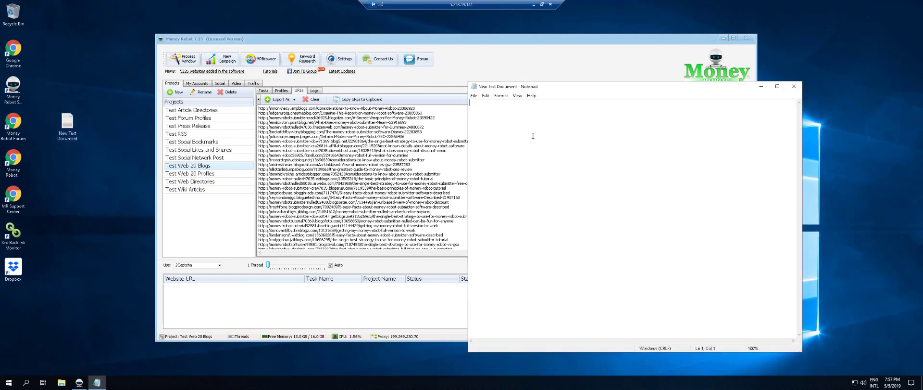
Step: Write 'WEB 2.0 BLOGS' as the first line, correcting the first letter to uppercase
text(w)
text(EB 2.0 bLOGS)
key(Delete)
text(w)
key(BackSpace)
text(W)
Step: Show Test Social Bookmarks' URLs and add 'SOCIAL BOOKMARKS' as the second Notepad line
click(203, 143)
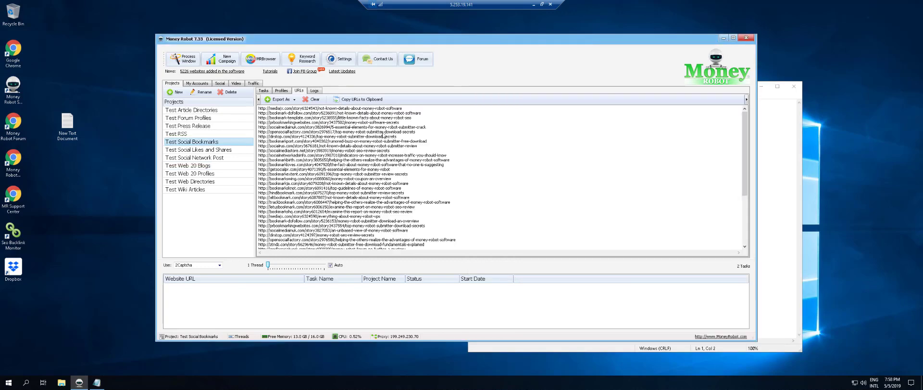
click(768, 213)
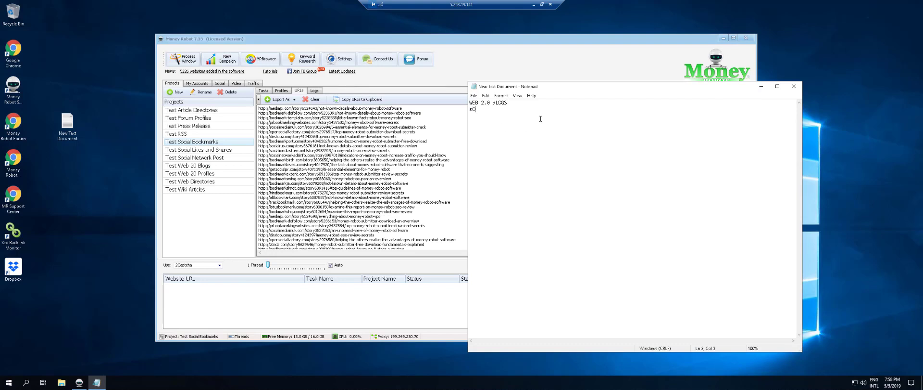
text(sOCIAL BOOKMARKS)
Step: Add 'WEB 2.0 PROFILES' as the third line, fixing a typo
key(Right)
text(wE)
key(BackSpace)
key(BackSpace)
text(WEB 2.0 PROFILES)
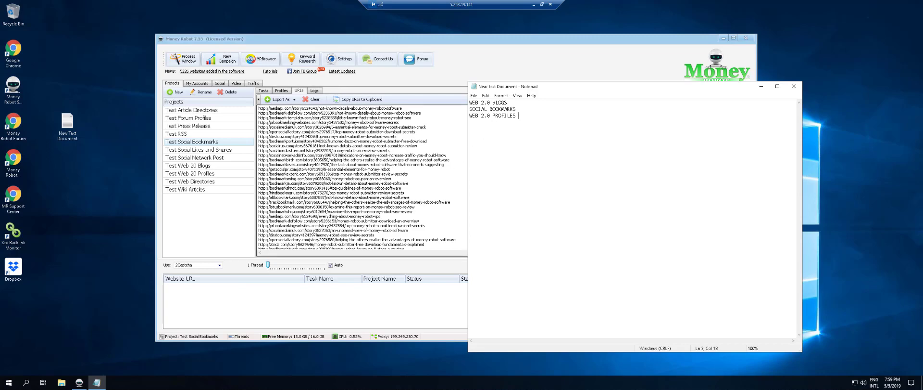
Step: View Test Wiki Articles' URLs and add 'WIKI' as the fourth Notepad line
click(194, 190)
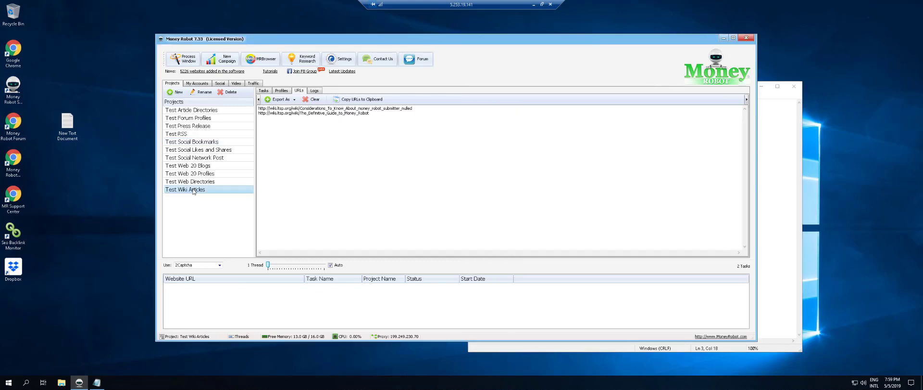
click(786, 164)
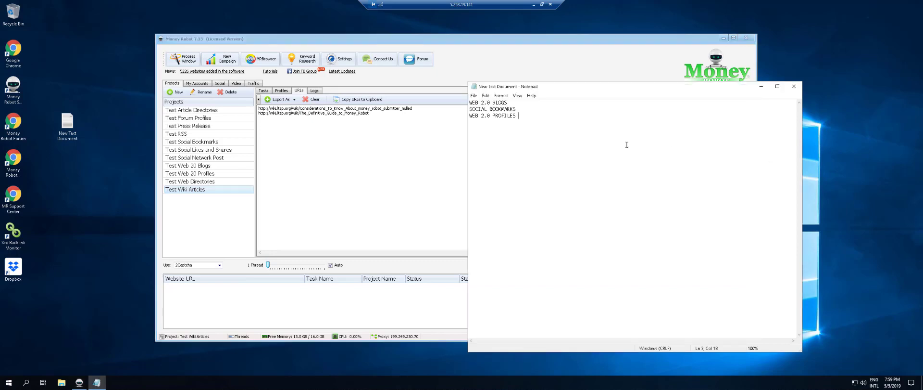
text(WIKI)
Step: Check submitted URLs of Article Directories, Forum Profiles, Press Release, RSS and Social Bookmarks projects
click(205, 111)
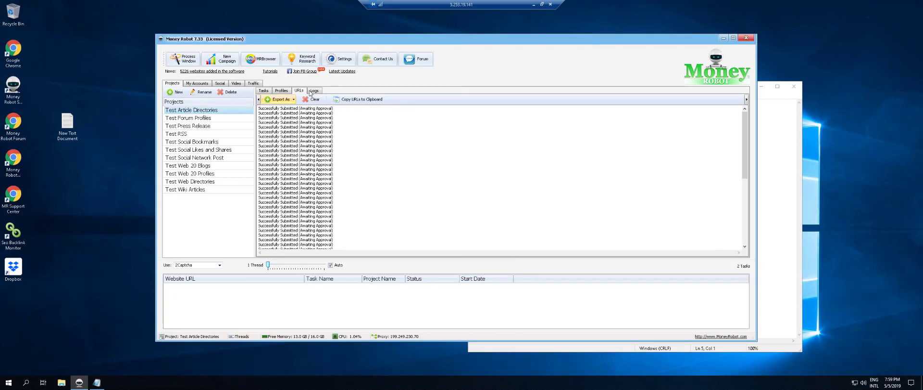
click(196, 119)
click(197, 126)
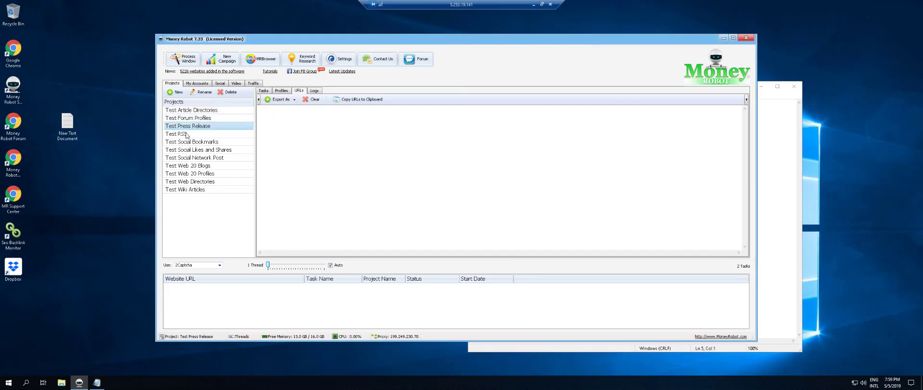
click(186, 135)
click(199, 143)
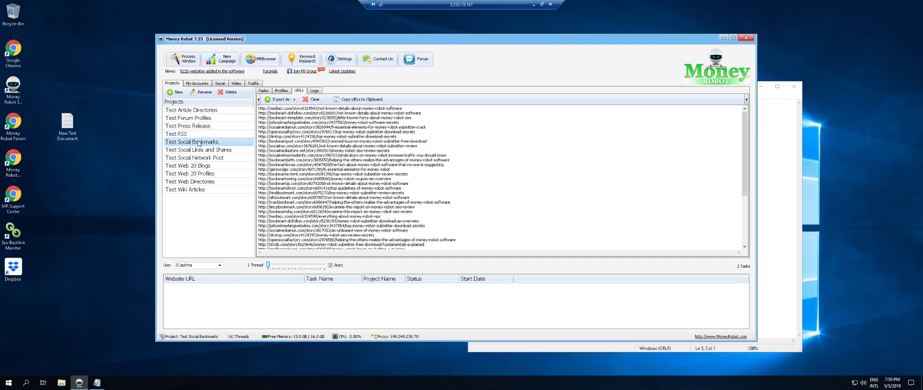
click(783, 159)
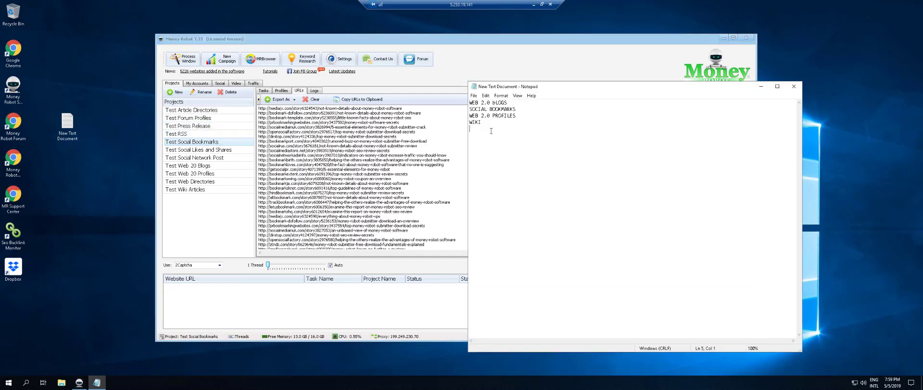
Step: Check URLs of Social Likes, Social Network Post, Web 2.0 Blogs/Profiles, Web Directories and Wiki projects
click(201, 149)
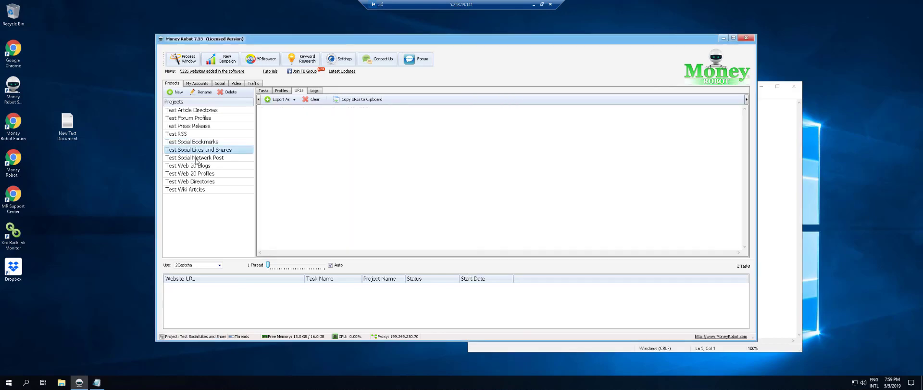
click(198, 159)
click(197, 166)
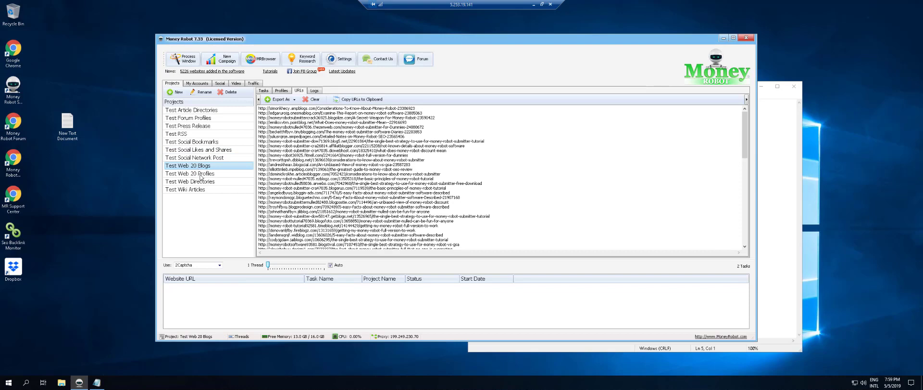
click(201, 176)
click(204, 182)
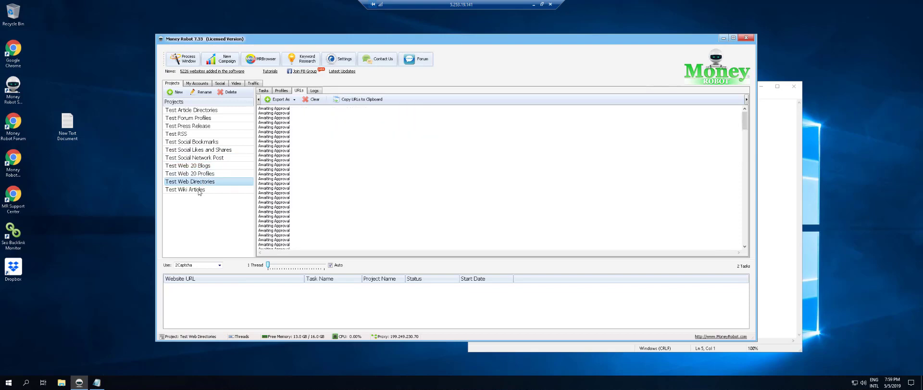
click(192, 190)
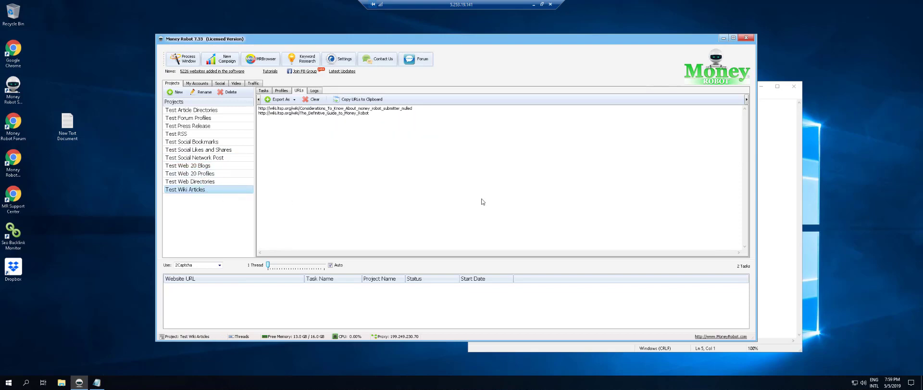
click(769, 197)
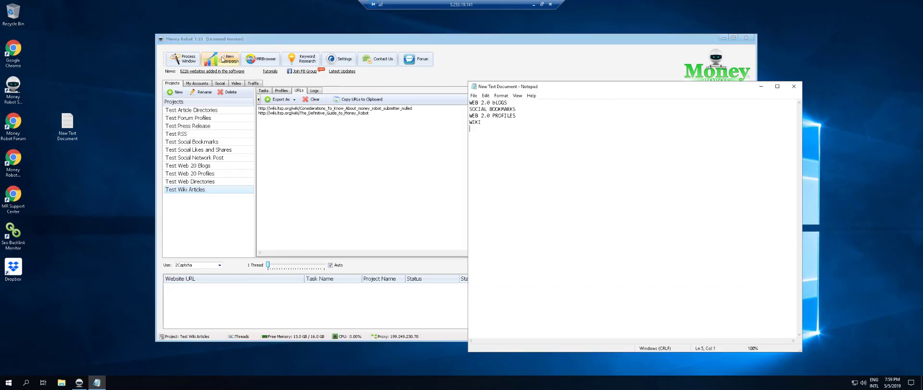
Step: Create Multilevel Link Tiers campaign Campaign-1 (1 > 3 > 12), browse the Diagram Creator, then close it
click(223, 59)
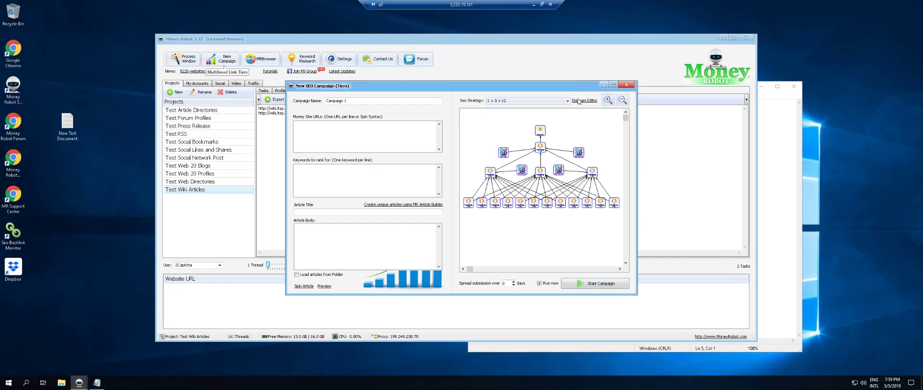
click(579, 101)
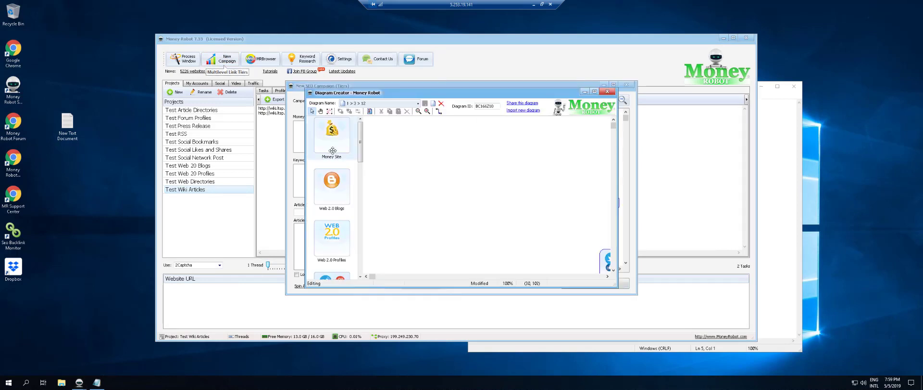
scroll(332, 150, down, 10)
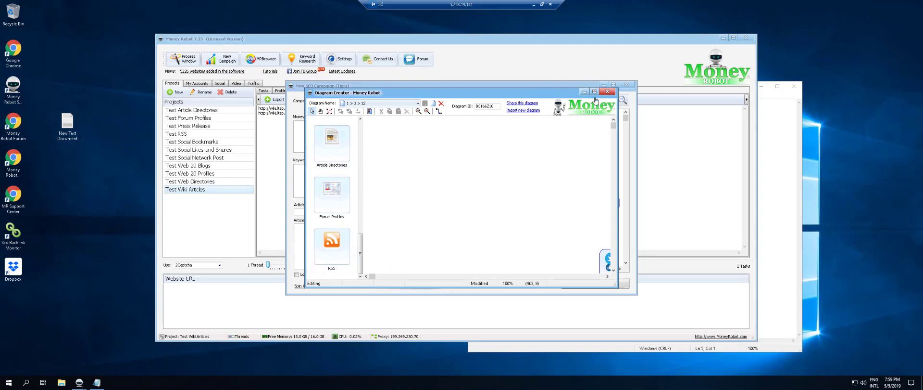
key(alt+Tab)
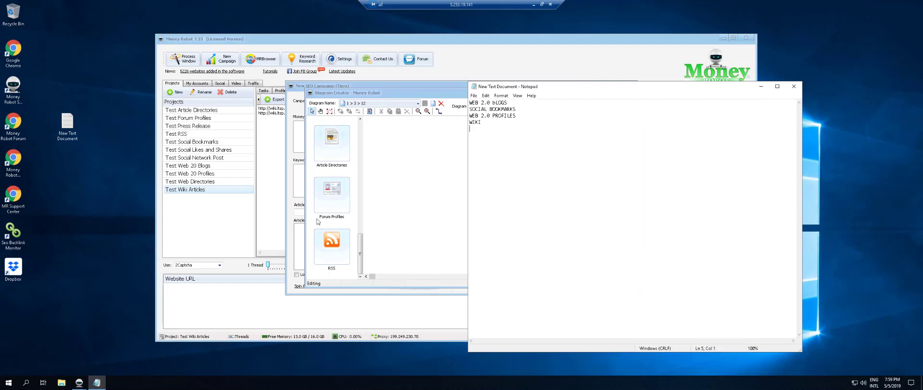
drag(416, 94, 270, 75)
click(463, 72)
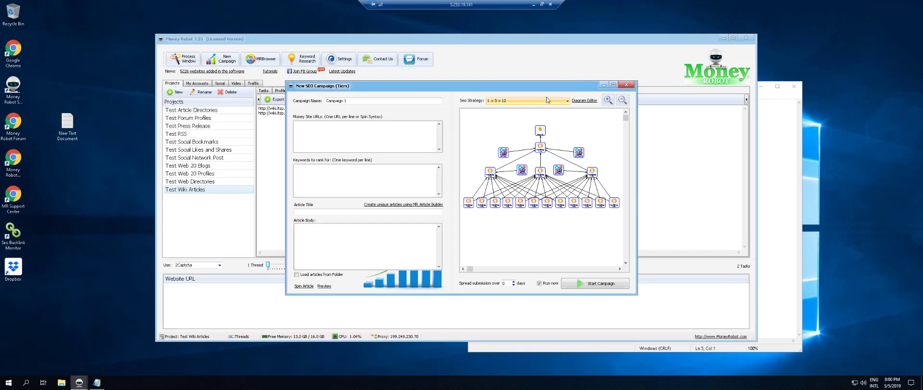
Step: Switch Campaign-1's SEO strategy from AVS - 6D super web blogs to AVS - Power boost
click(613, 85)
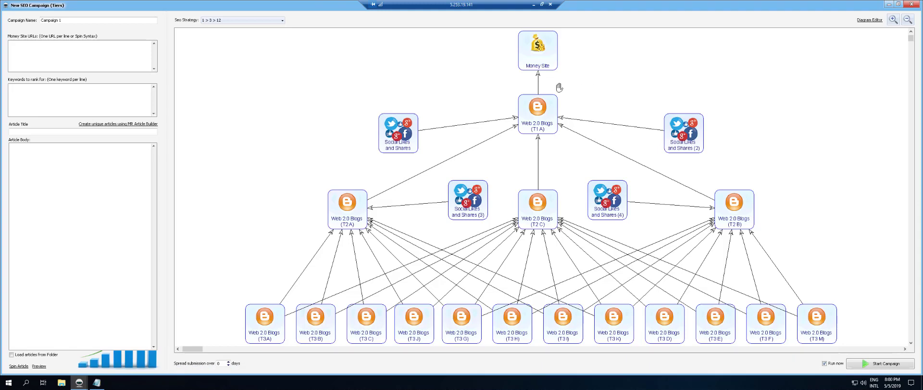
click(240, 21)
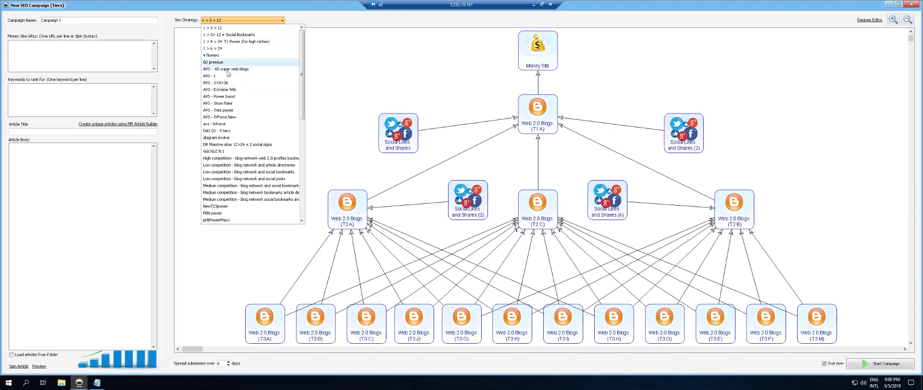
click(228, 70)
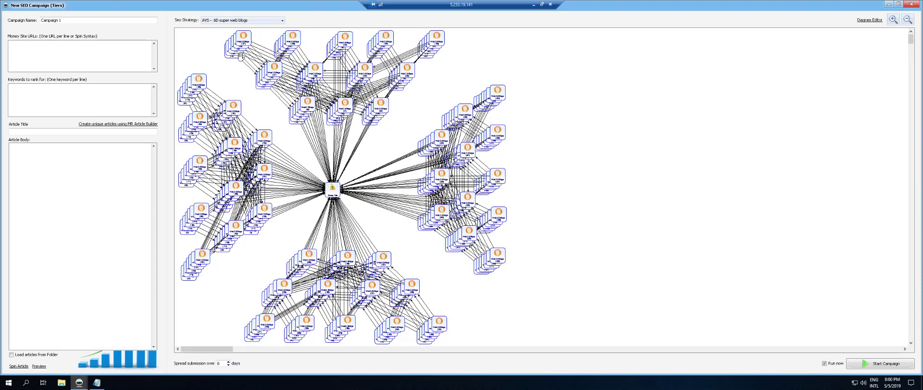
click(266, 22)
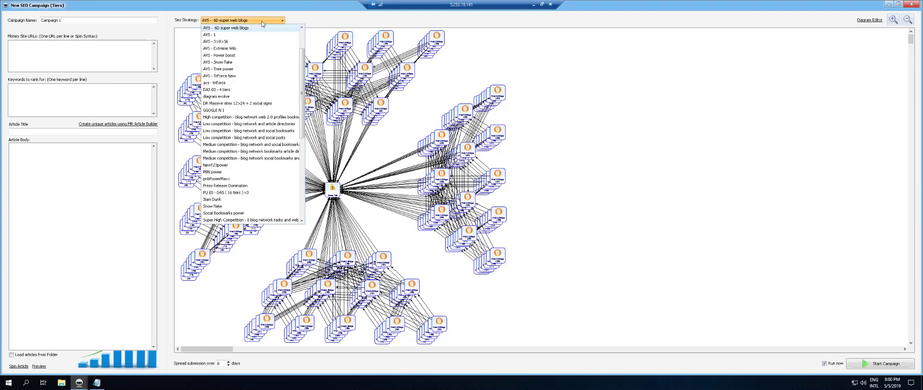
click(228, 55)
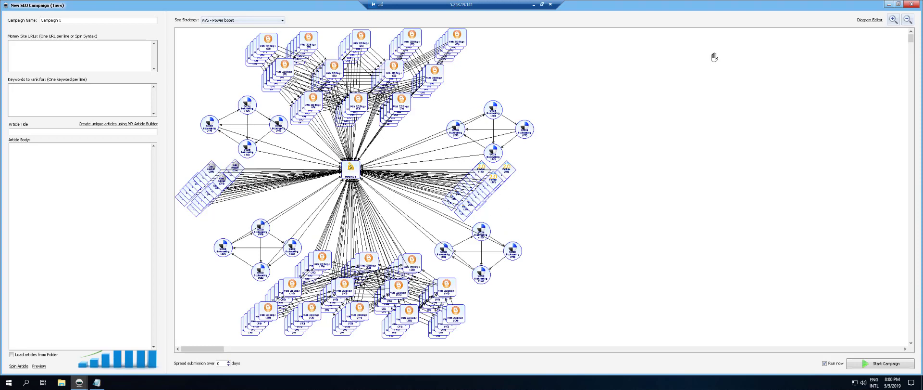
click(899, 3)
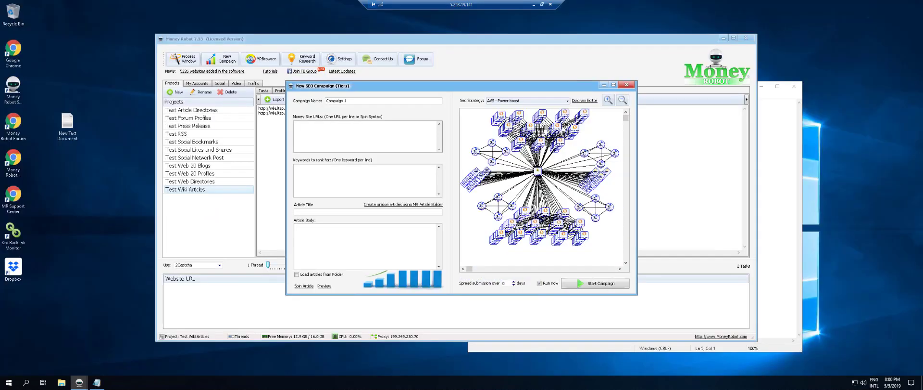